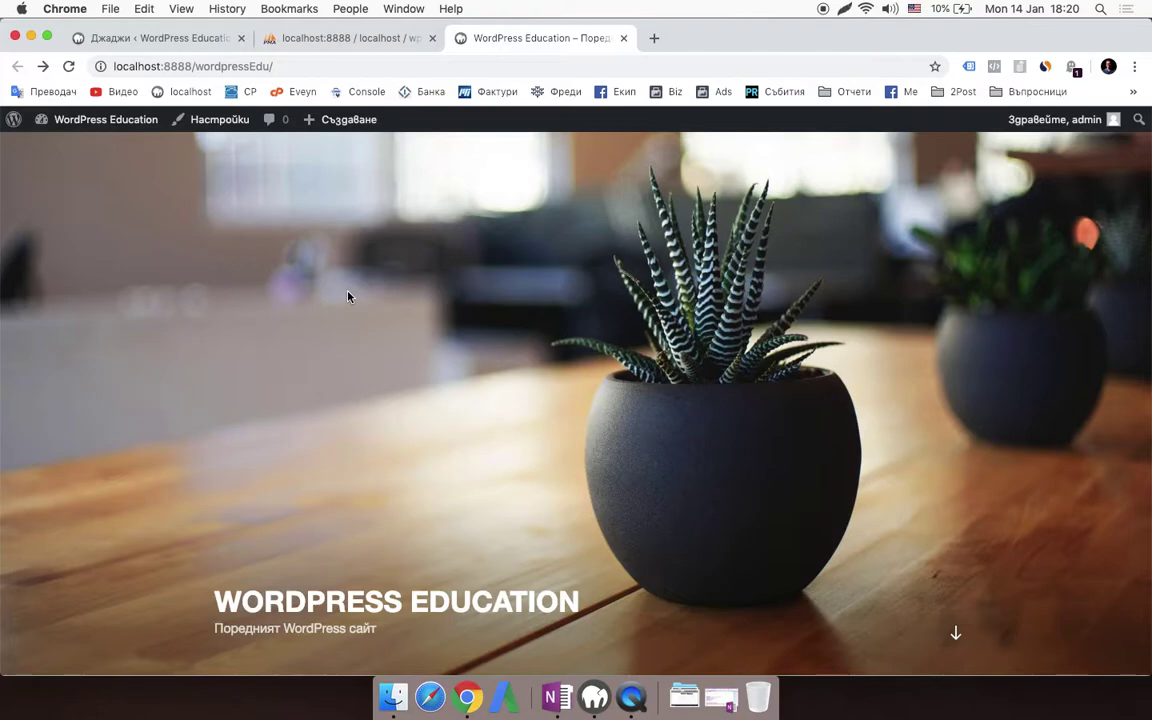
Step: Review the site's home page, go to its admin dashboard, and open the theme customizer (Настройки)
scroll(440, 284, down, 10)
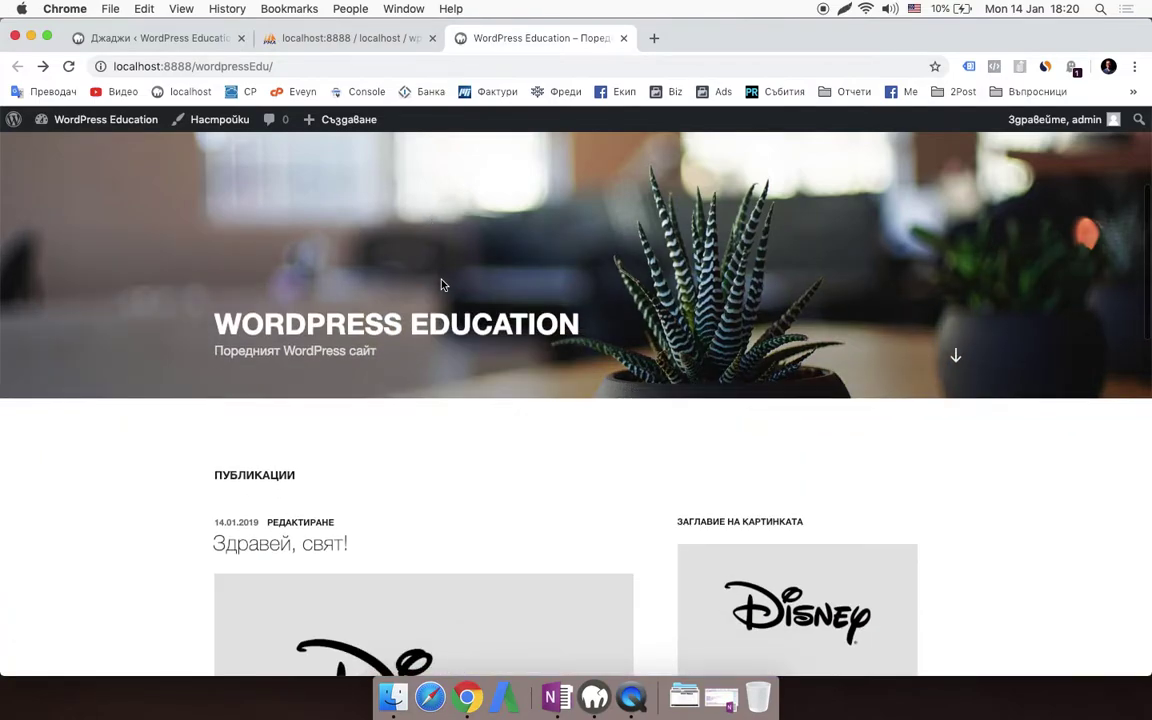
scroll(441, 285, up, 10)
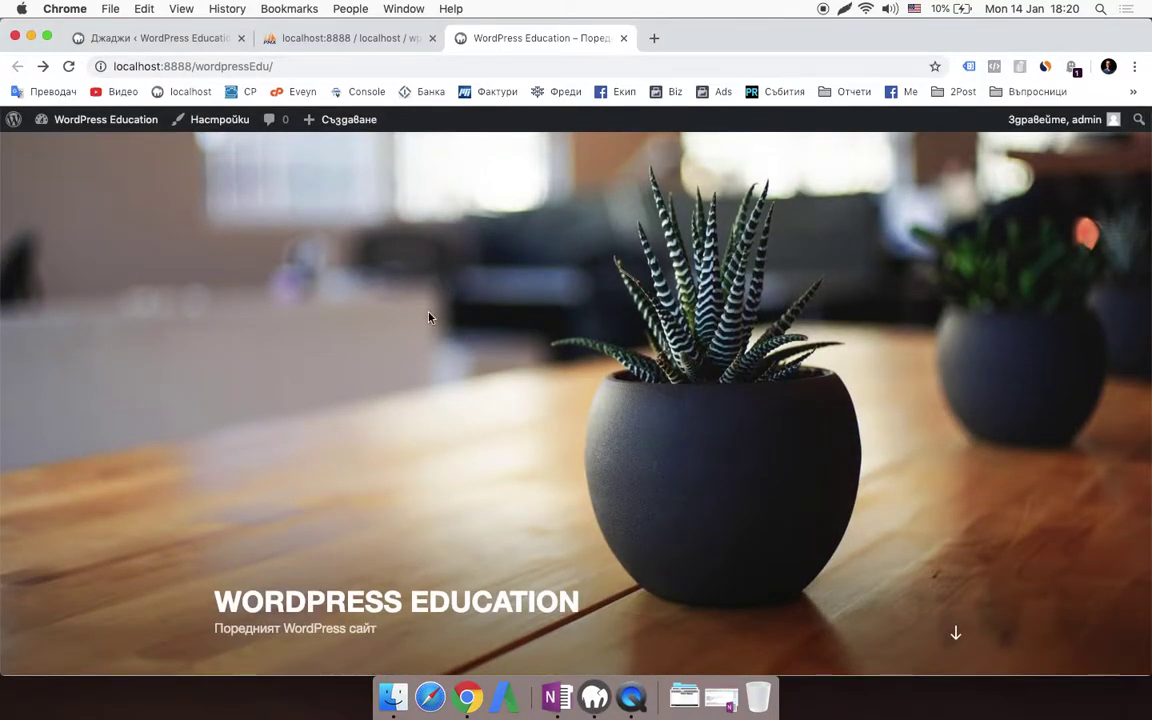
scroll(393, 468, down, 5)
scroll(393, 468, up, 6)
click(108, 120)
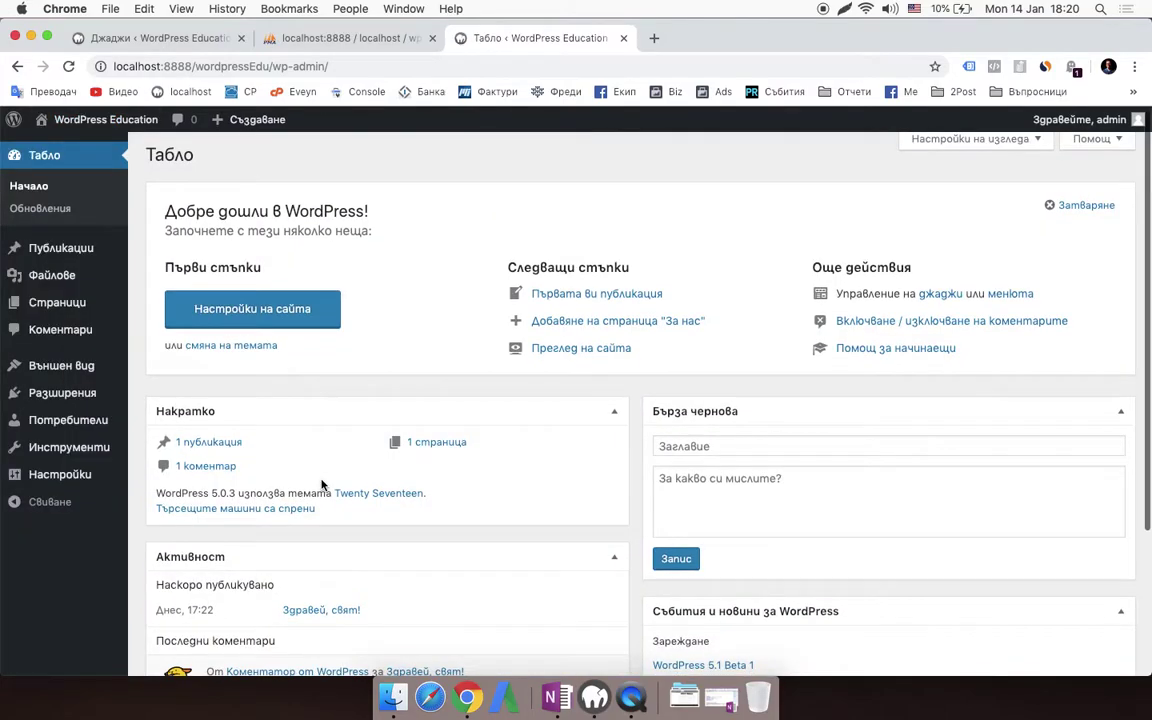
mouse_move(88, 380)
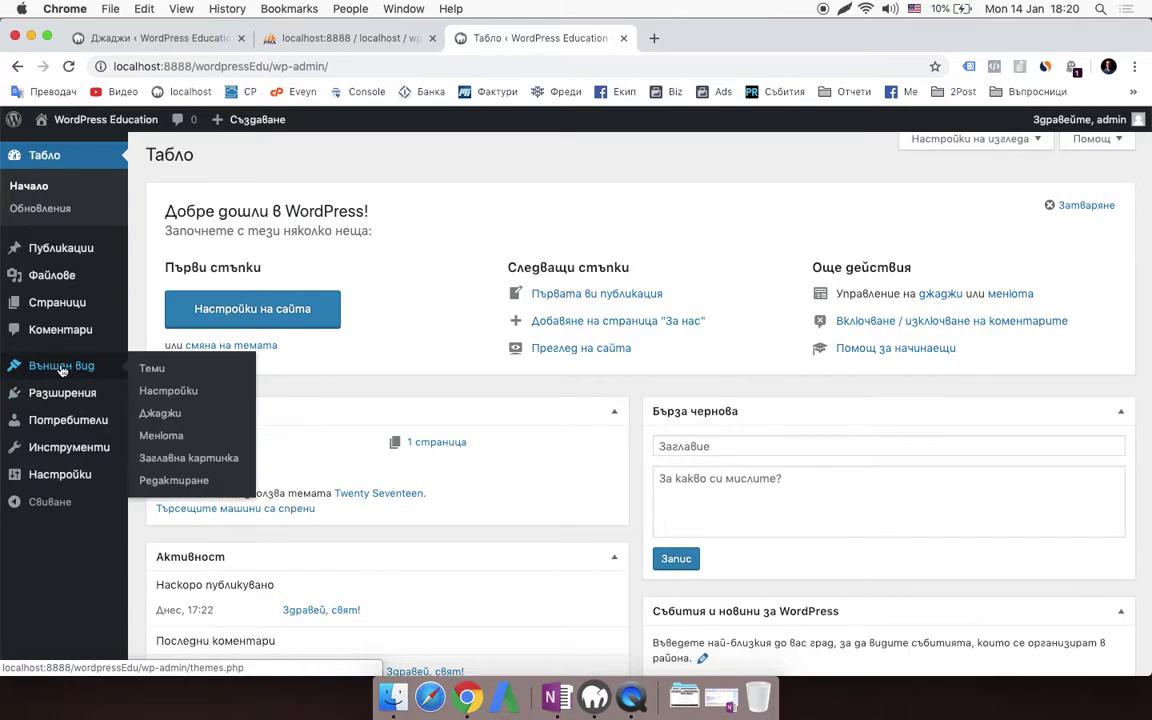
click(179, 398)
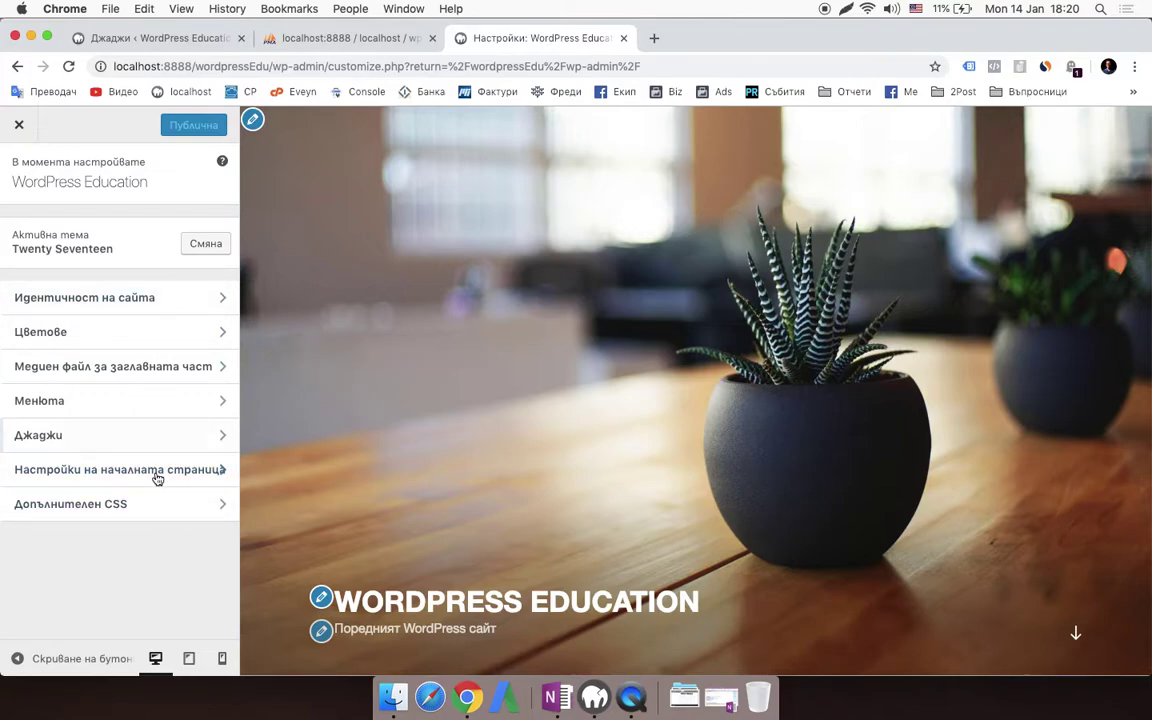
Step: In the site identity settings, change the short description to "Сайт за произовдстов на боб" and return to the customizer overview
click(128, 302)
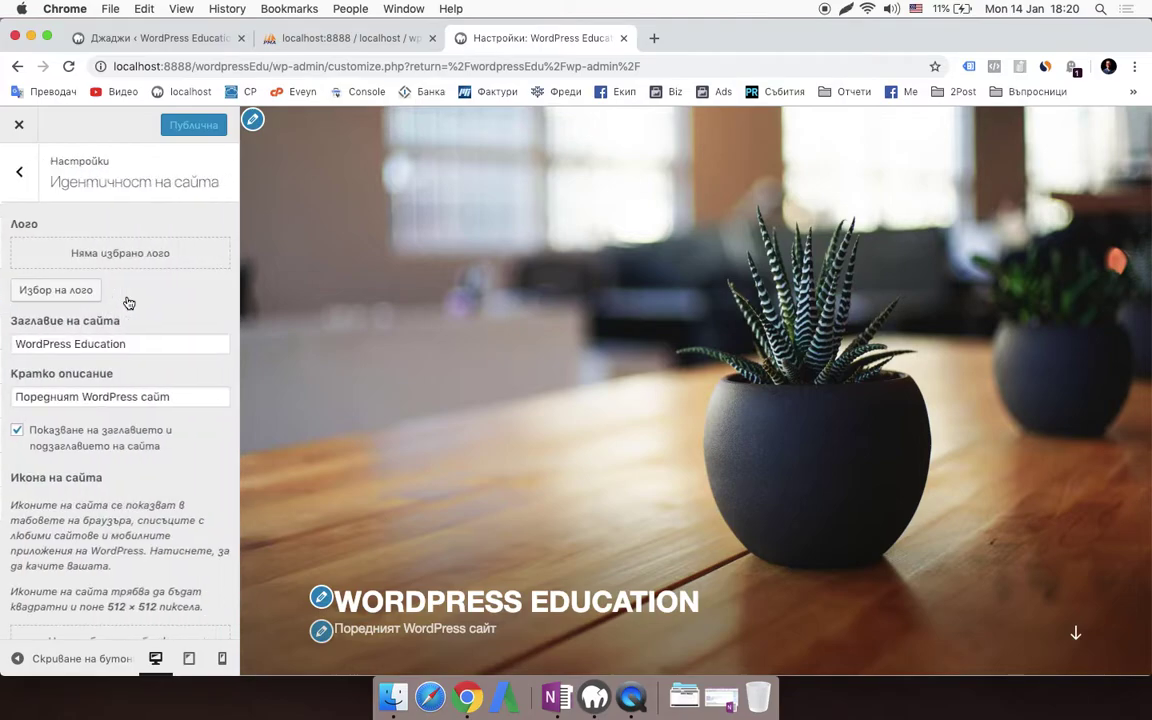
double_click(158, 342)
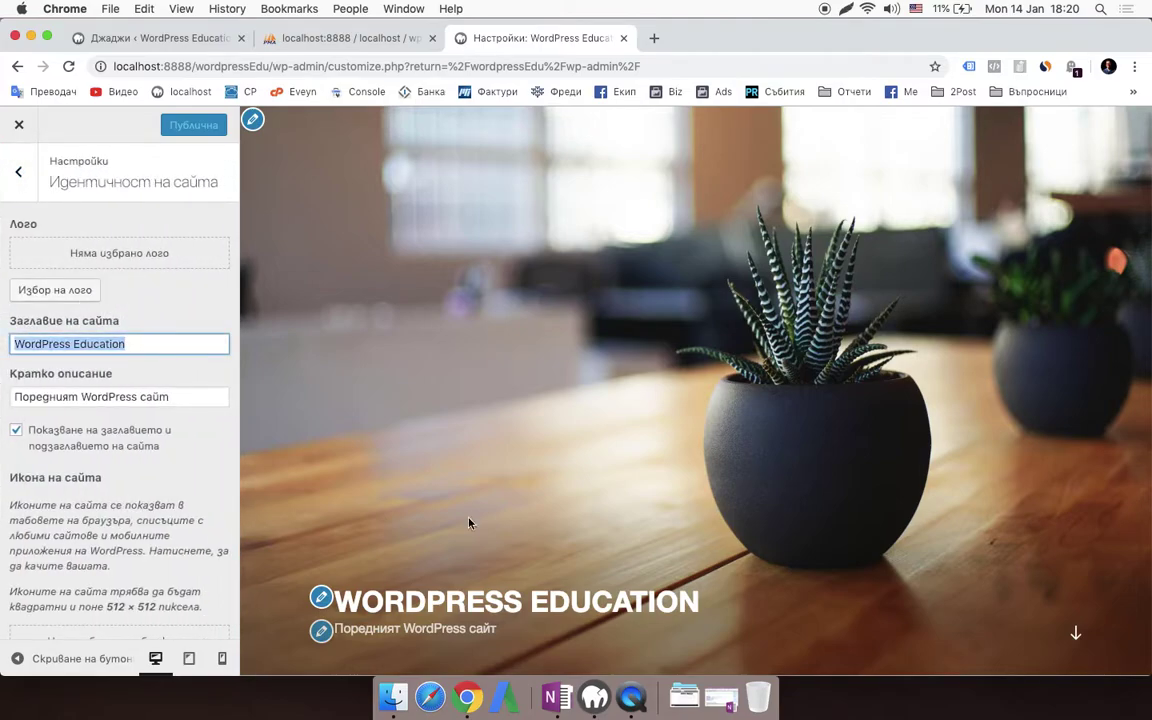
scroll(421, 464, down, 2)
double_click(193, 399)
key(super+a)
text(d)
key(BackSpace)
key(ctrl+space)
text(Сайт за произ)
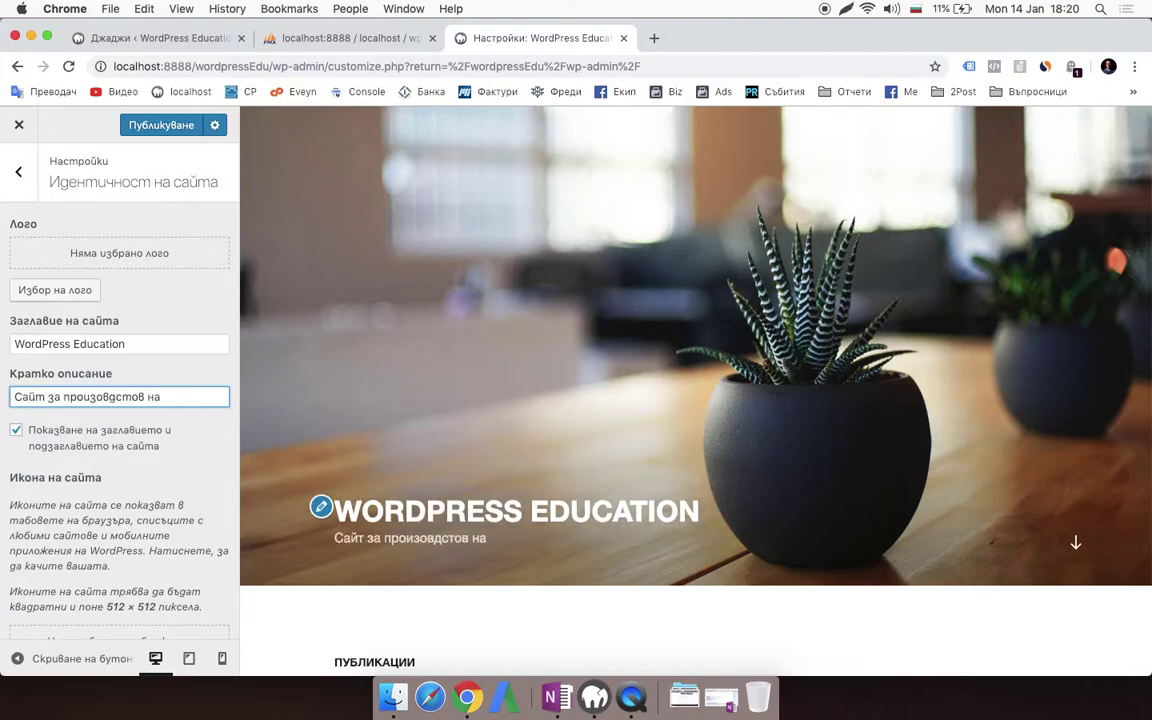
click(18, 174)
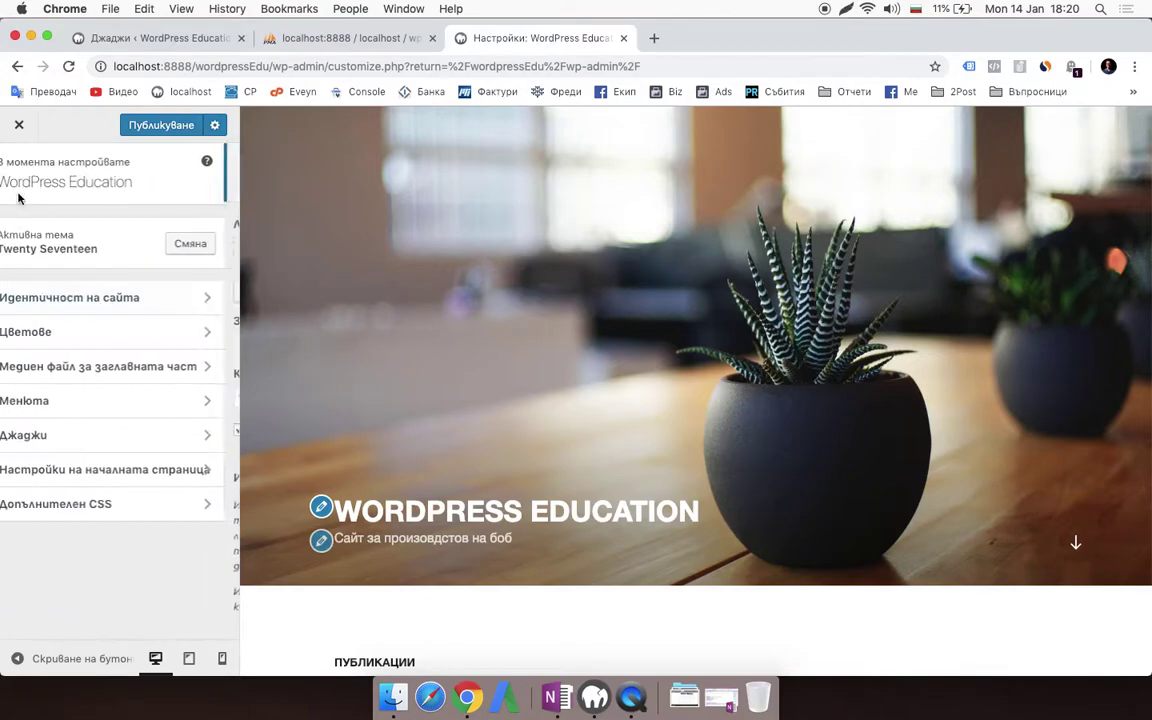
Step: Set the colour scheme to Тъмно and try orange and green header text colours before choosing blue #2ea0c9
click(173, 343)
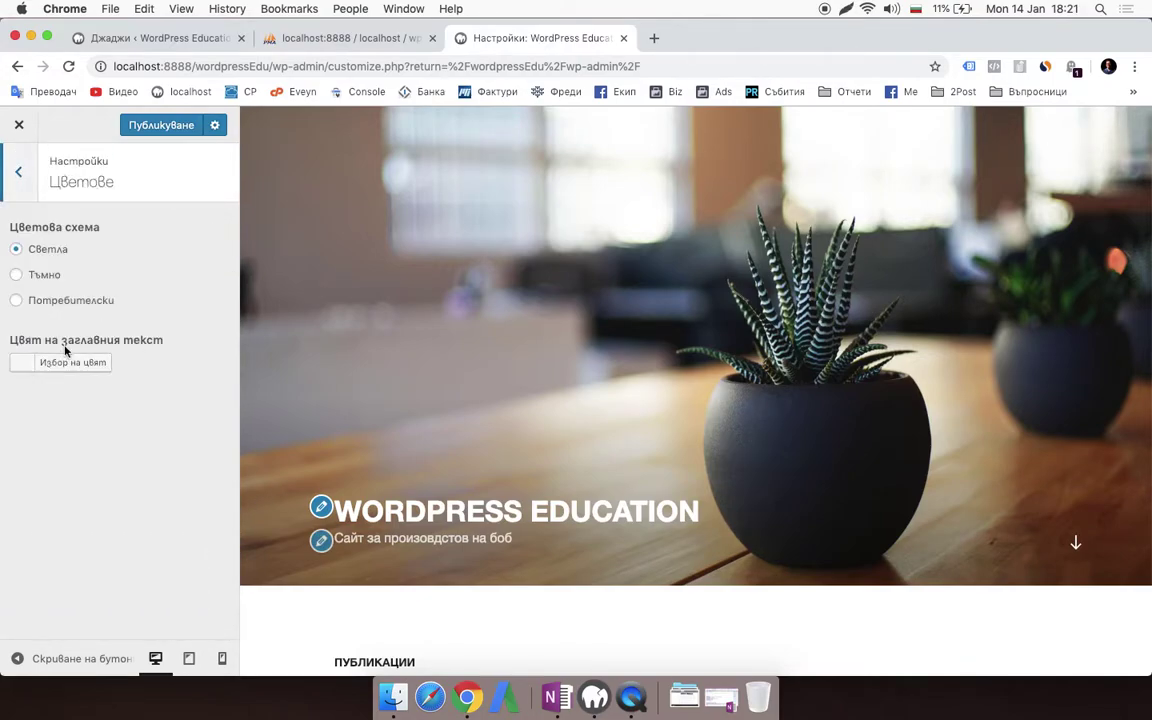
click(40, 276)
scroll(440, 440, down, 5)
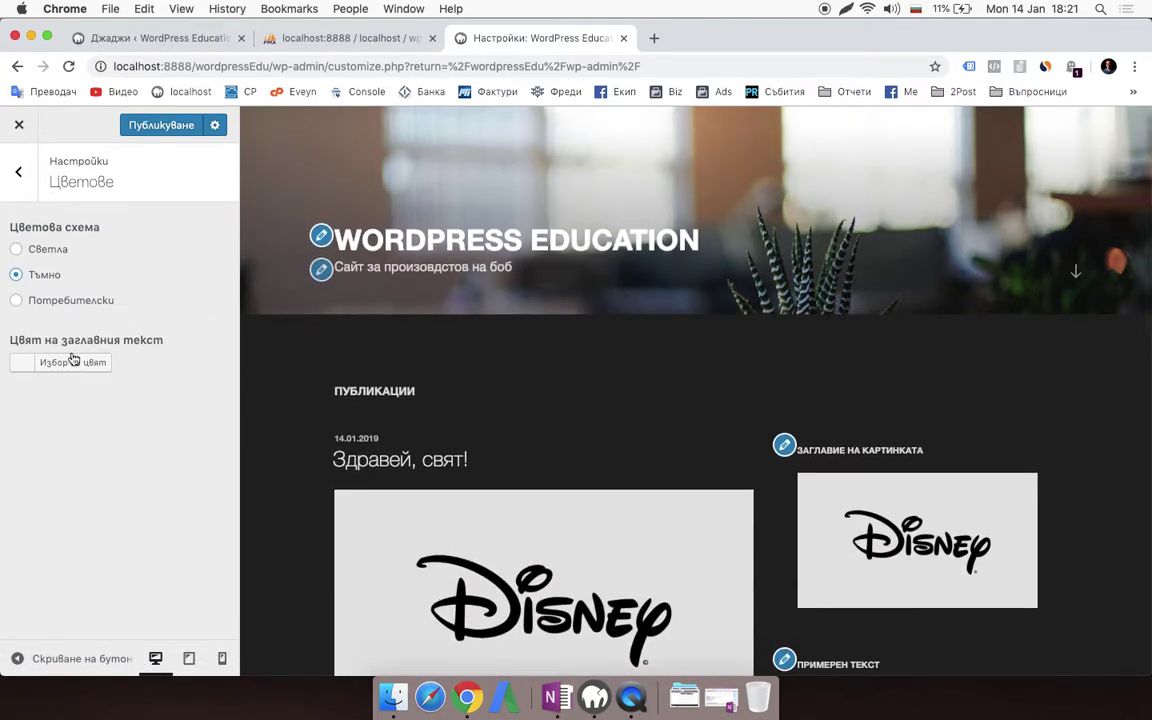
click(73, 362)
click(84, 566)
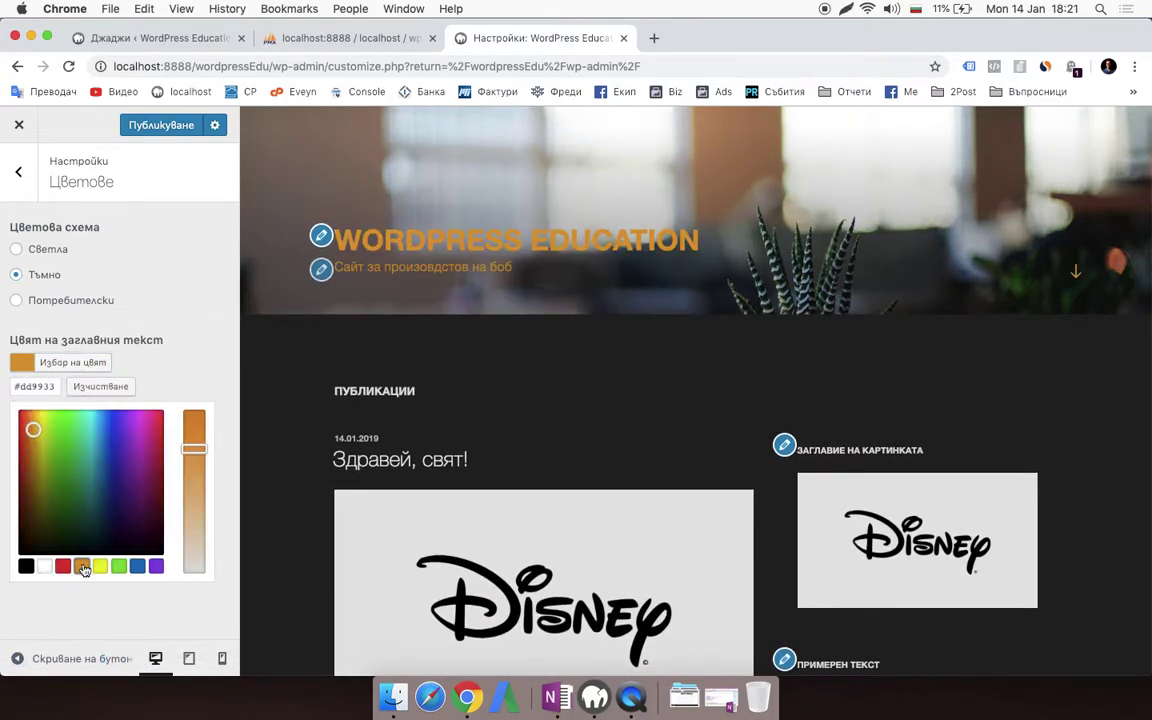
click(70, 451)
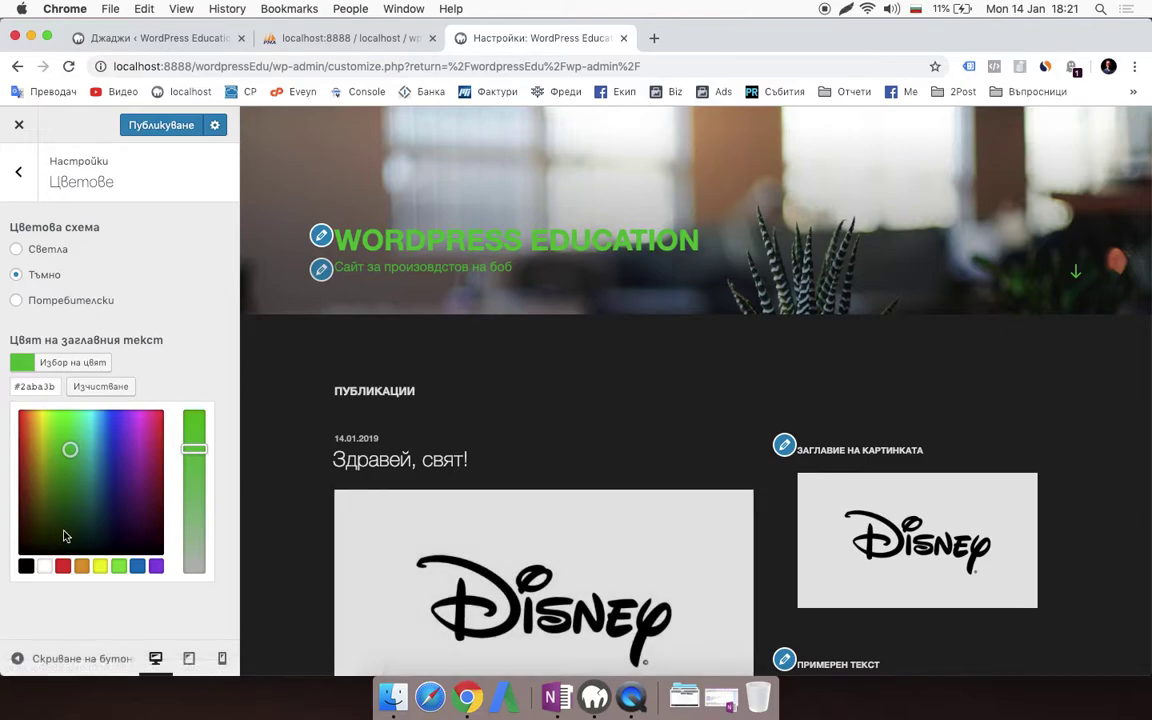
click(33, 476)
click(46, 458)
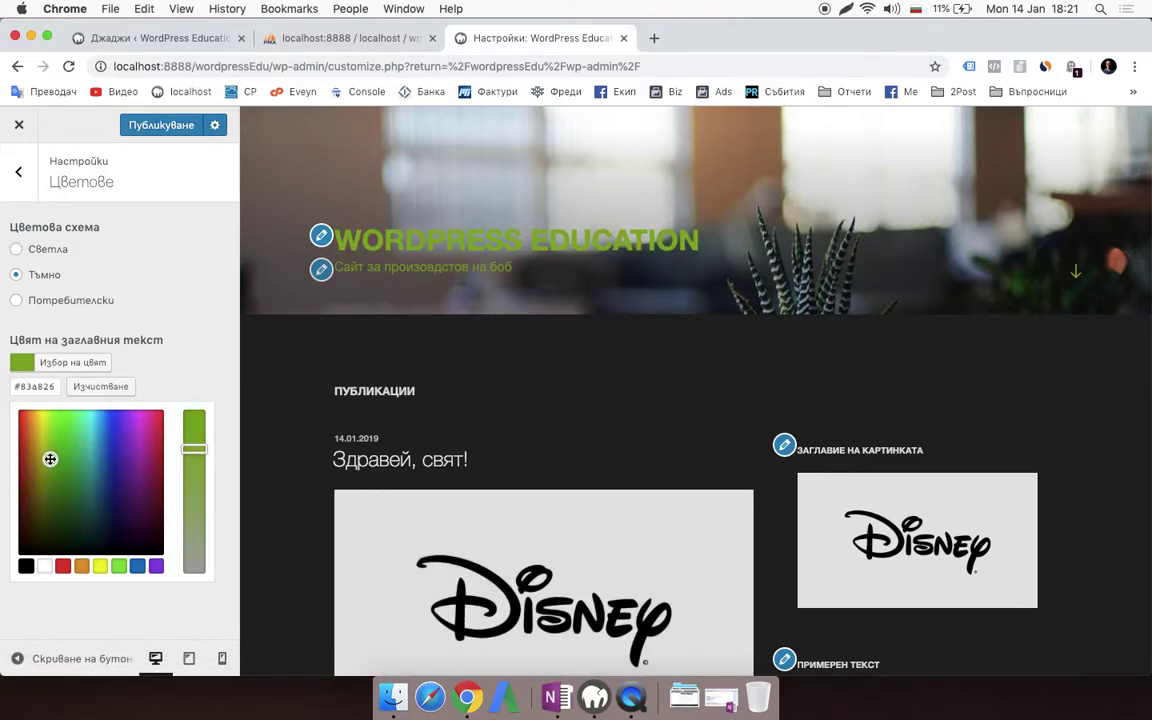
click(98, 441)
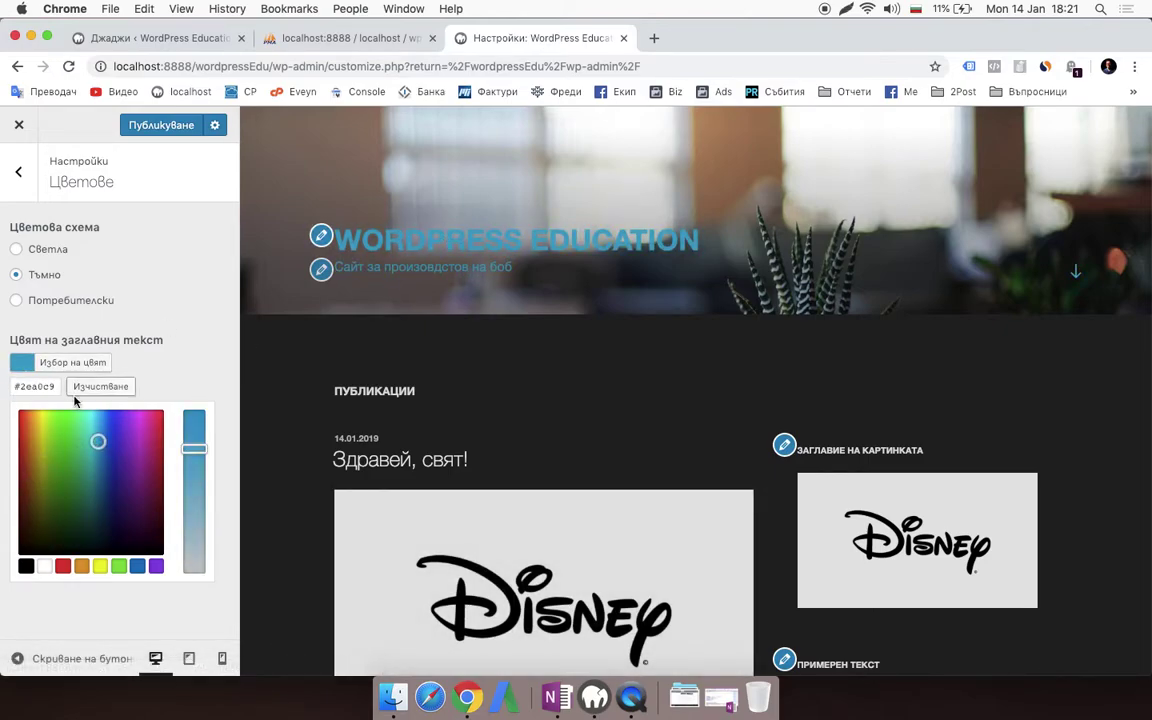
Step: Try the Светла scheme, then switch to Потребителски with a teal-green hue and return to the customizer overview
click(50, 254)
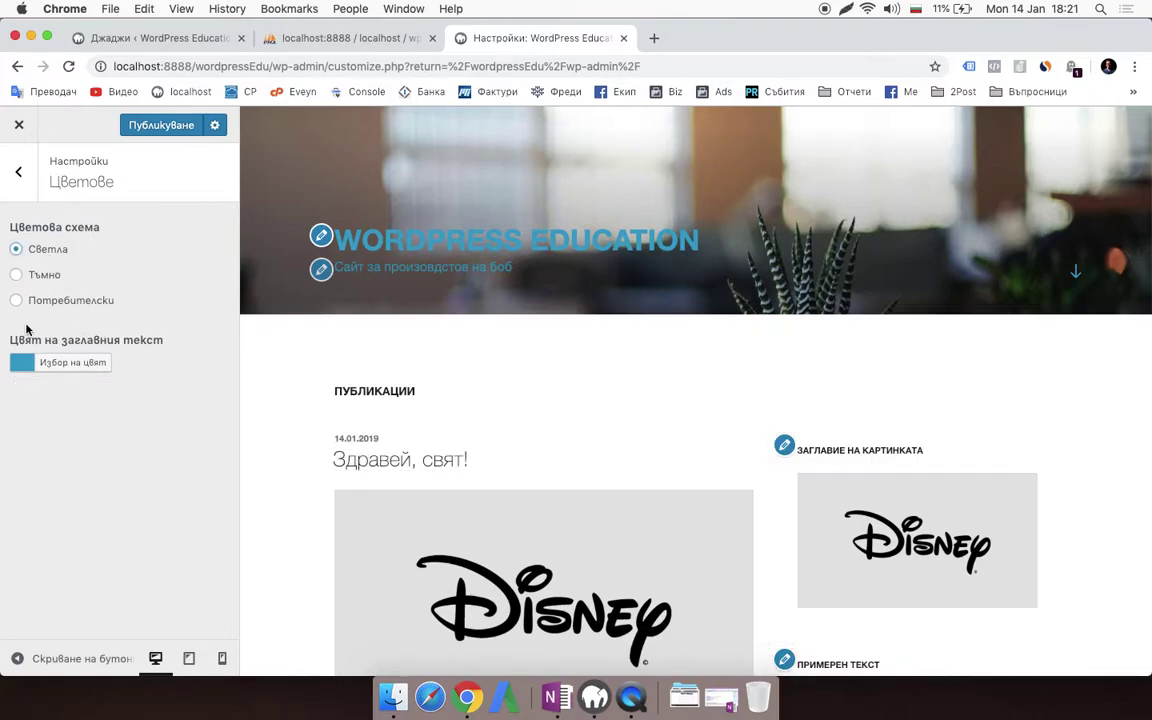
click(77, 305)
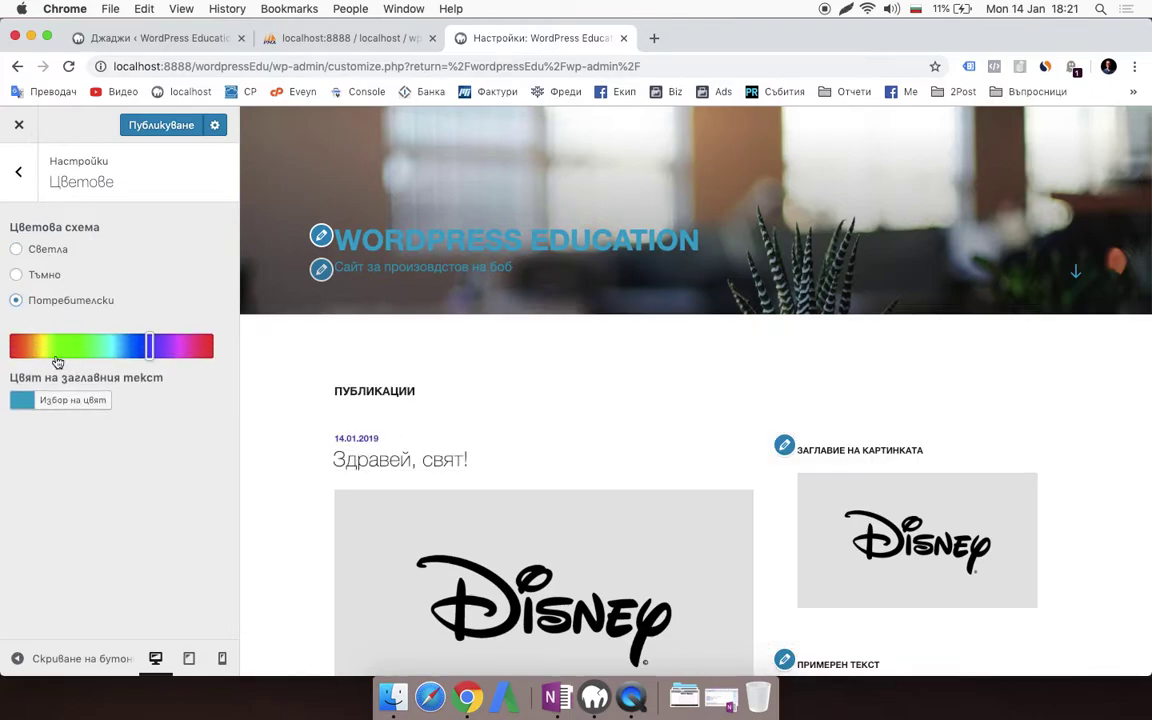
click(195, 355)
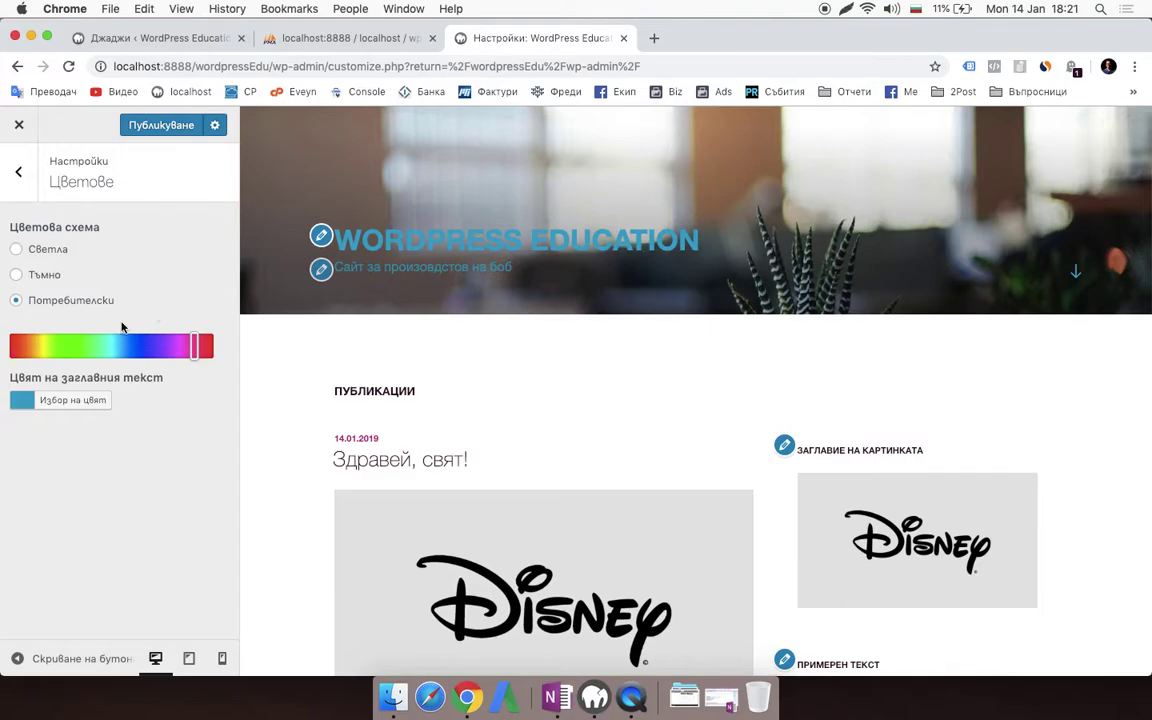
click(96, 350)
click(18, 172)
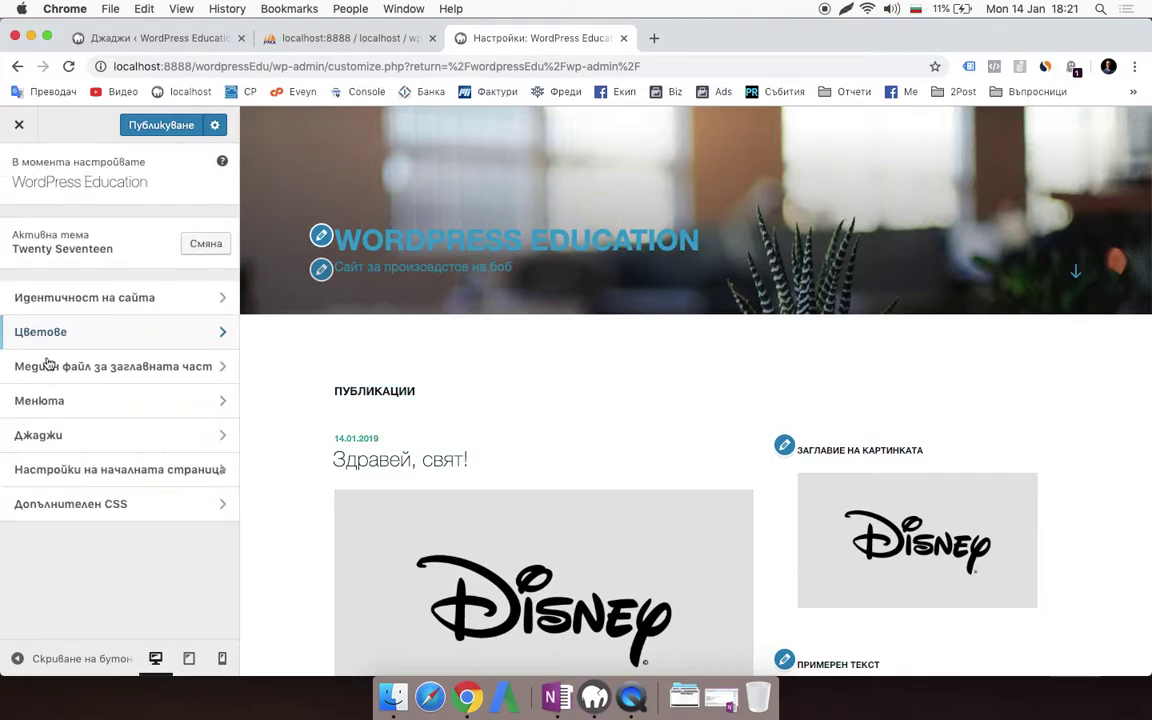
Step: Hide the plant header image in the header media settings, restore it from the suggestions, hide it again, and return to the overview
click(129, 367)
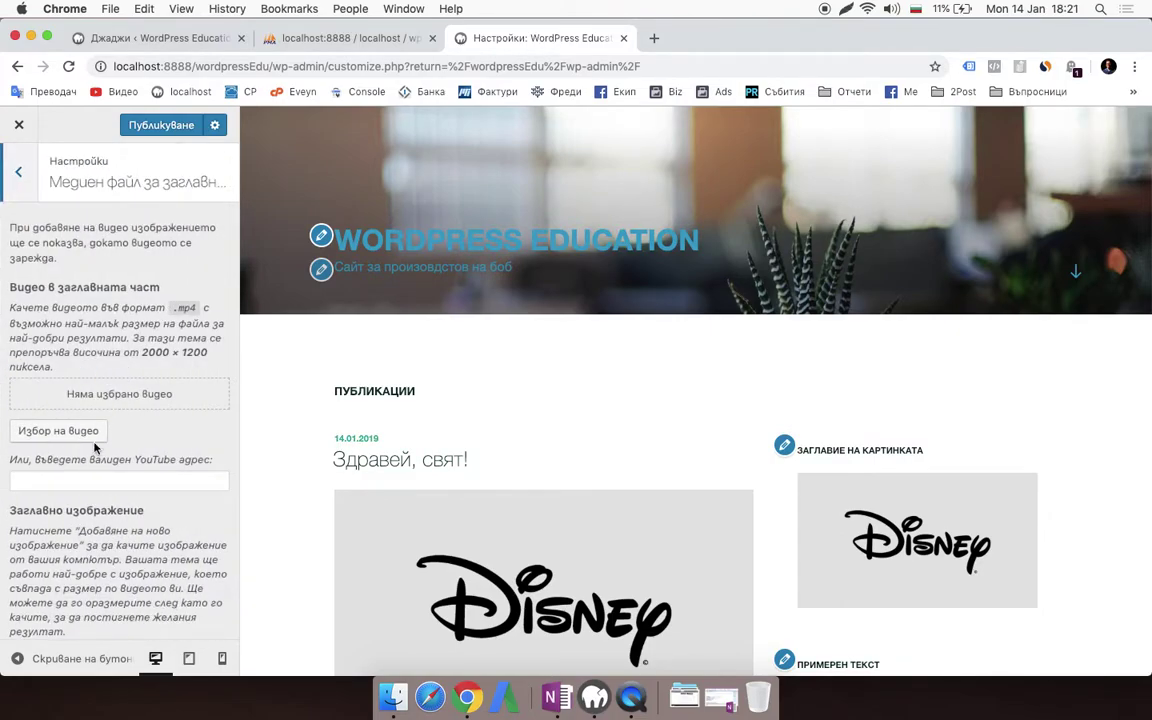
scroll(95, 445, down, 5)
scroll(95, 448, up, 4)
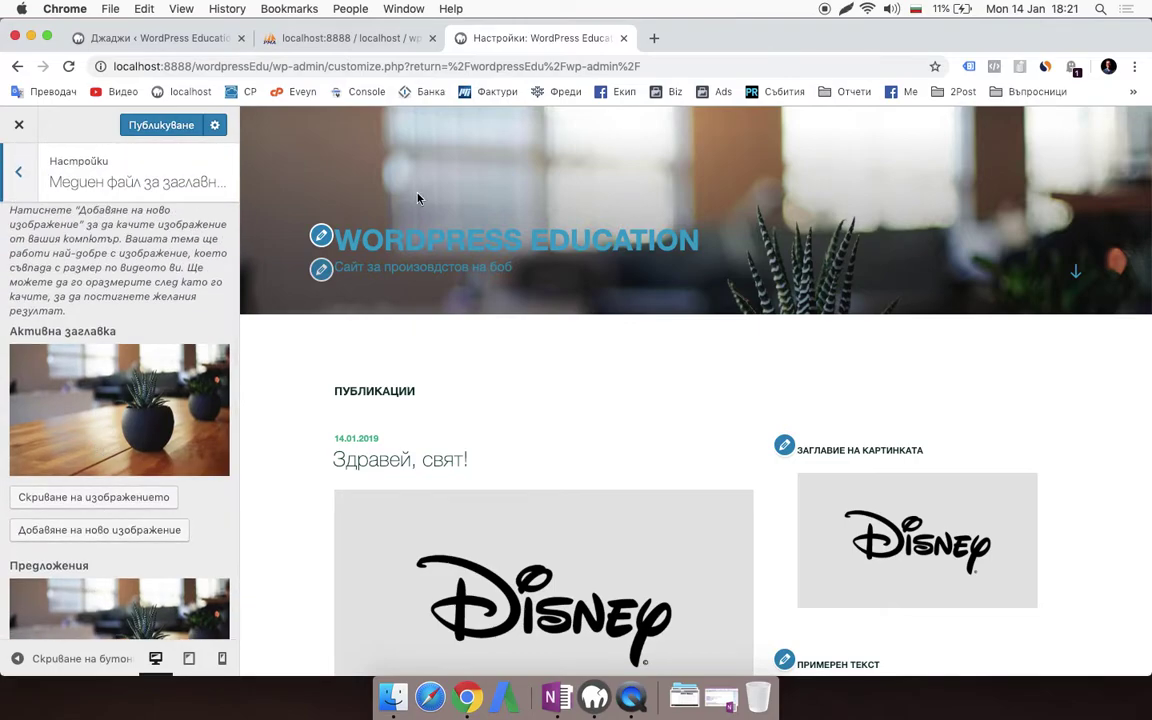
click(102, 498)
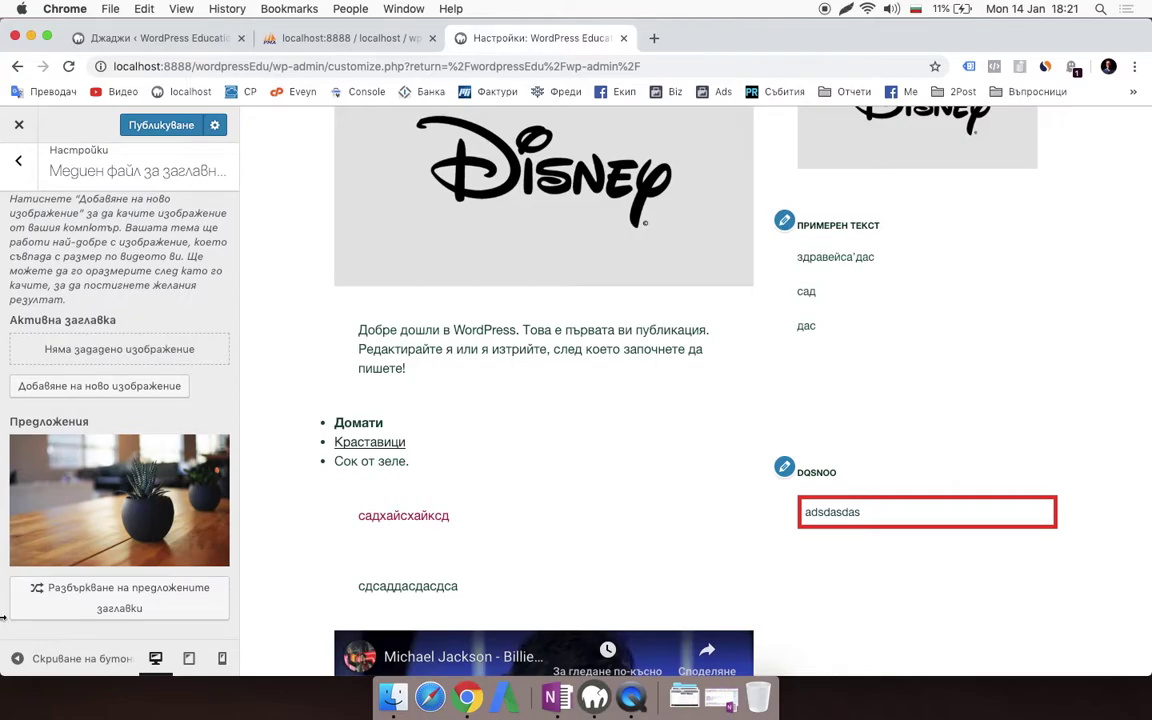
click(100, 446)
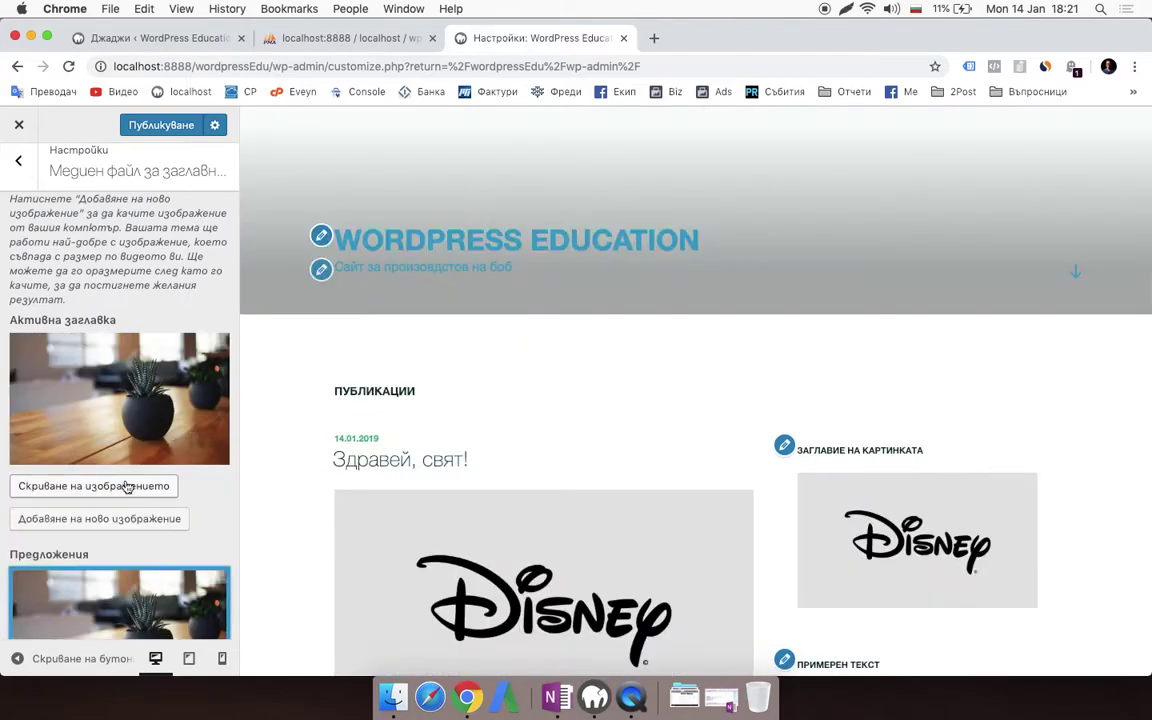
click(112, 488)
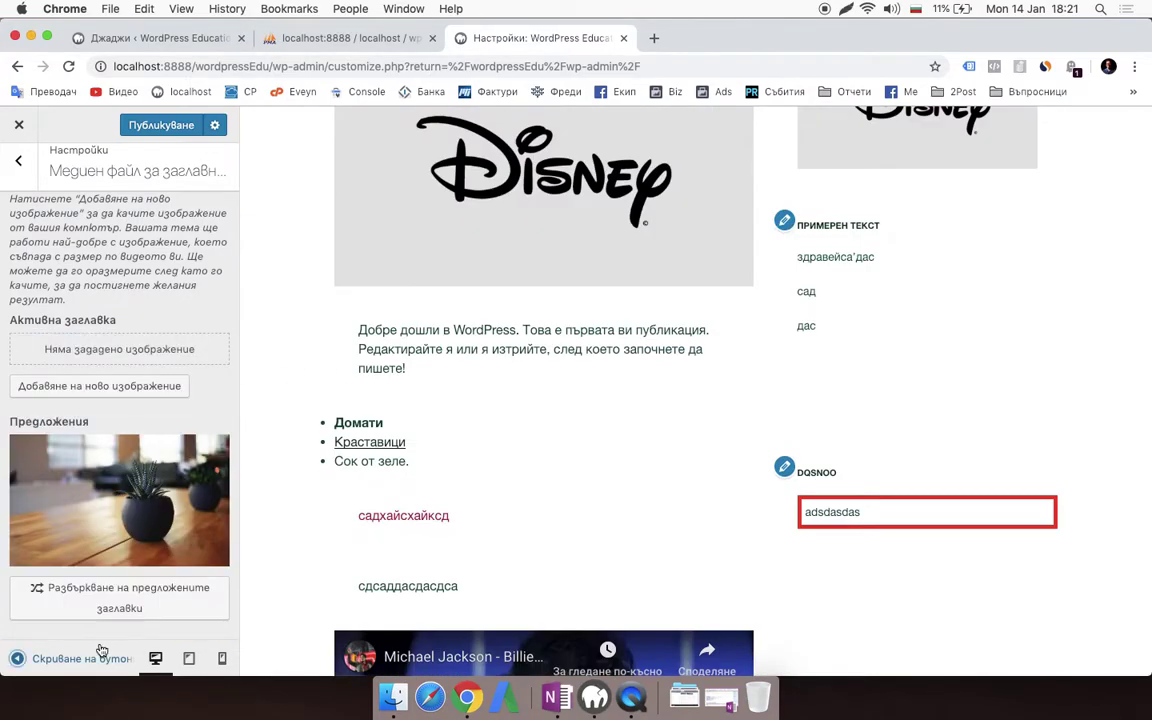
click(146, 621)
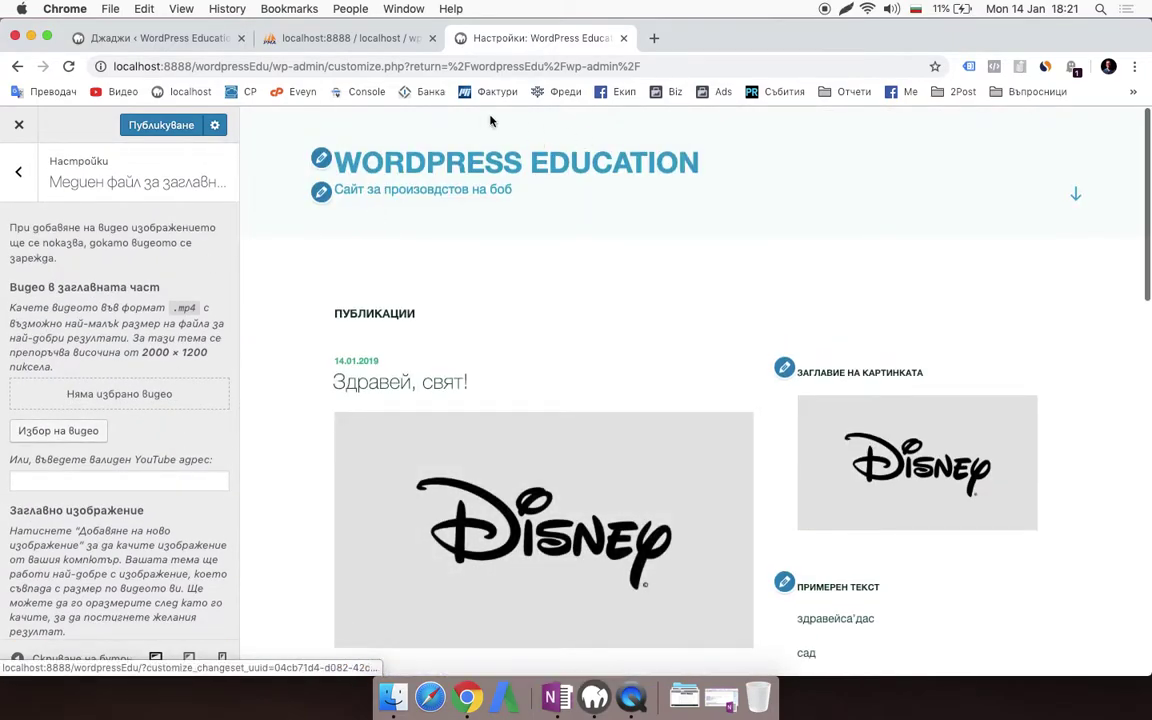
click(18, 172)
Step: Examine the menu settings and the menus available for the Горно меню and social links locations
click(132, 401)
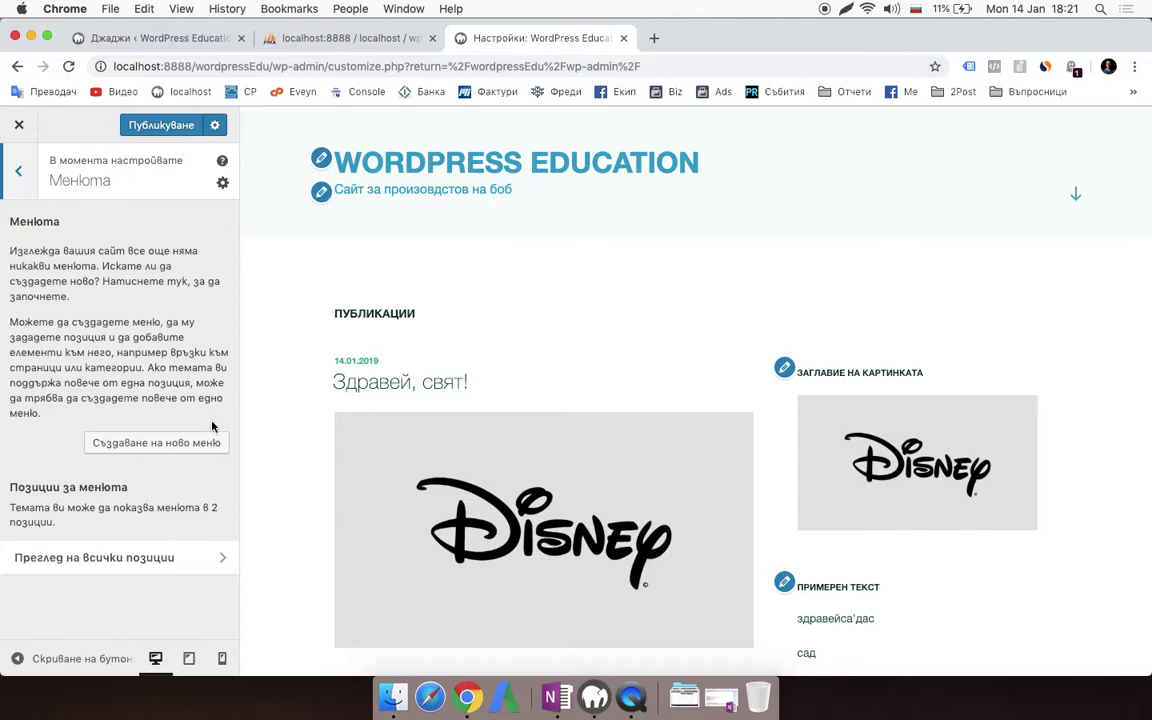
click(145, 560)
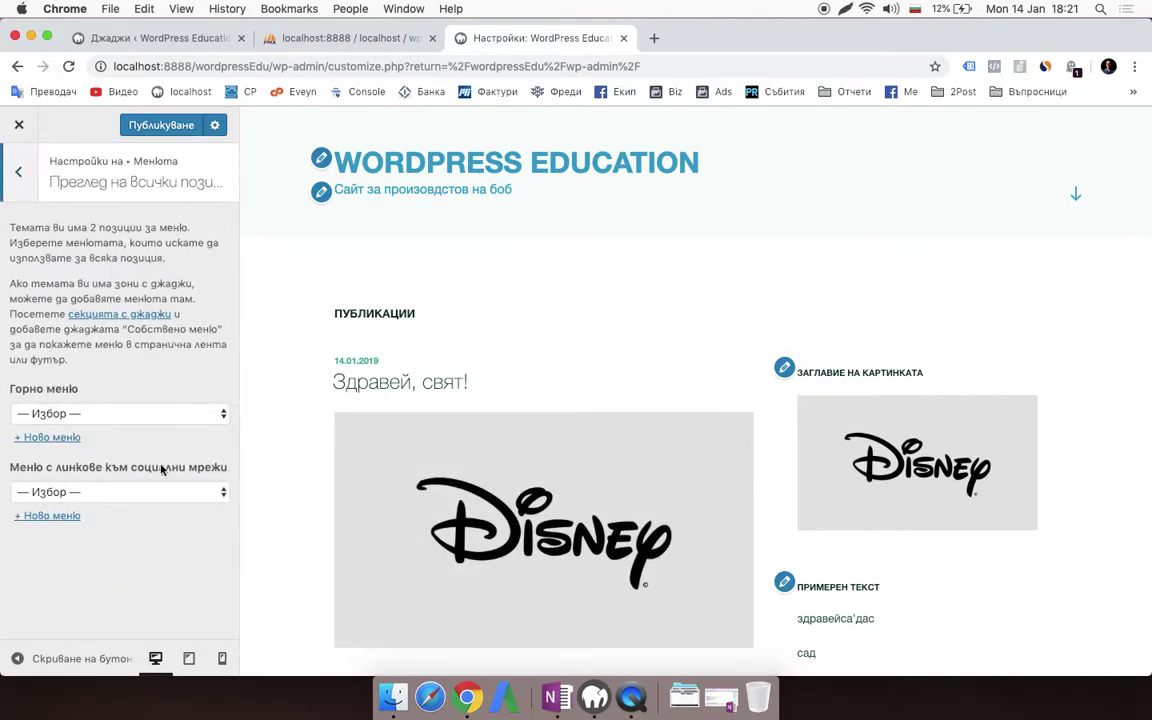
click(22, 175)
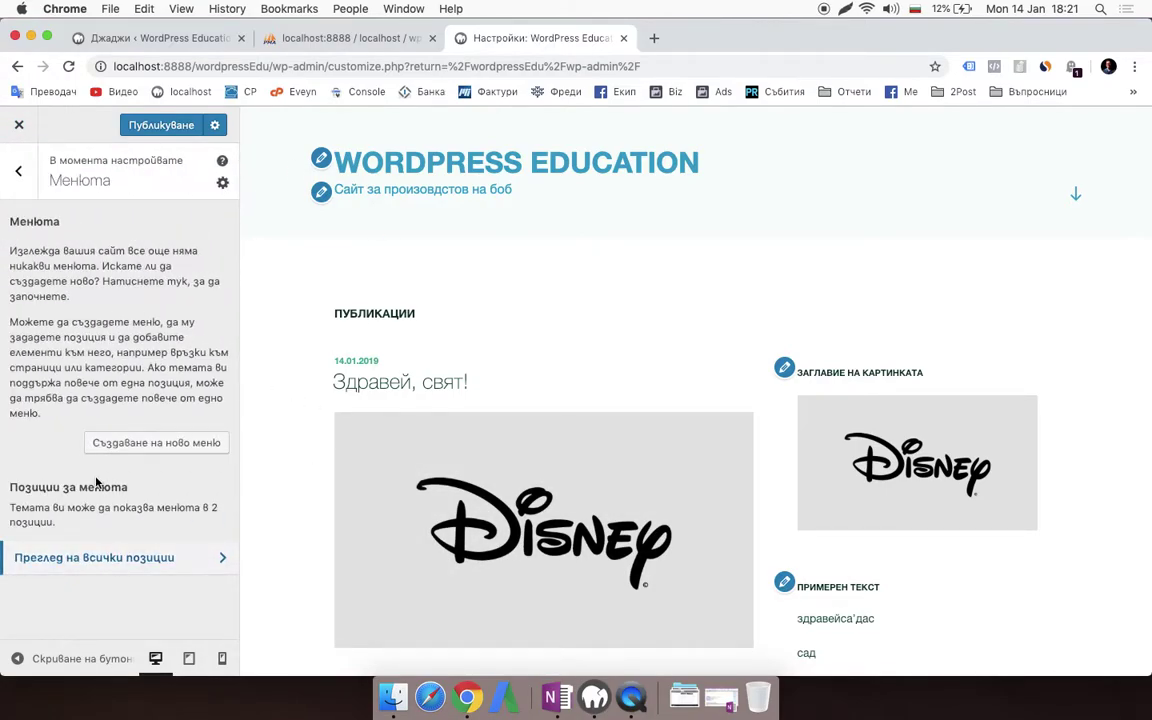
scroll(445, 355, down, 5)
scroll(443, 355, up, 5)
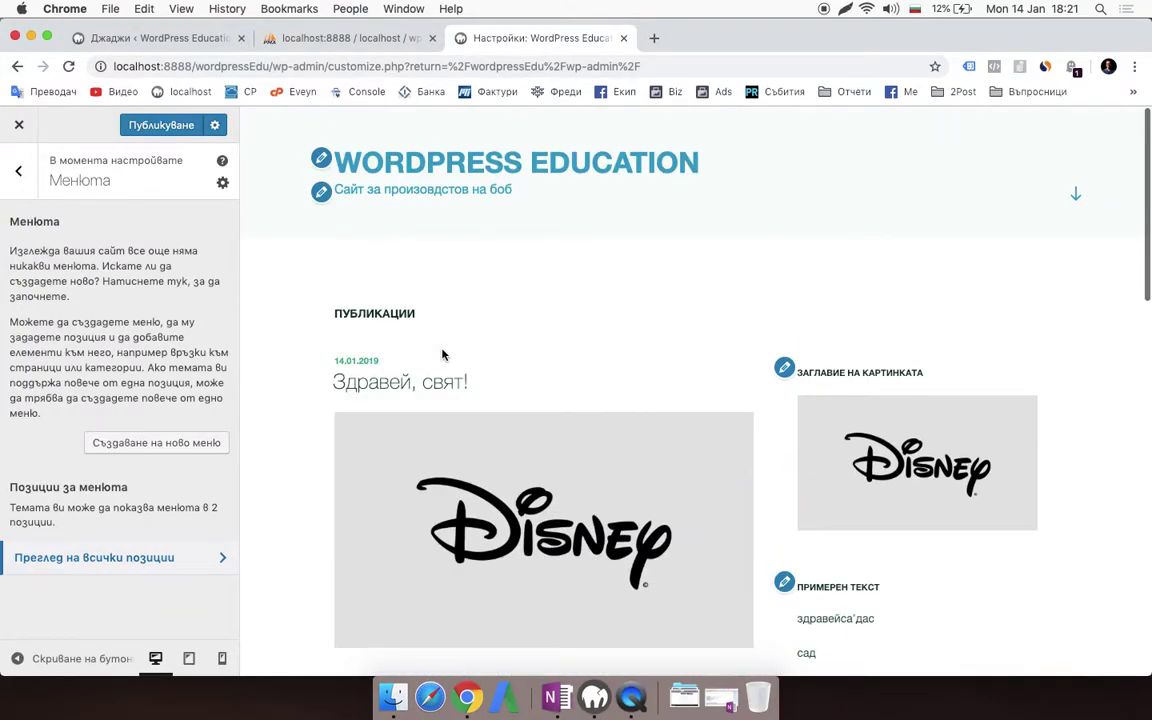
click(79, 551)
click(112, 415)
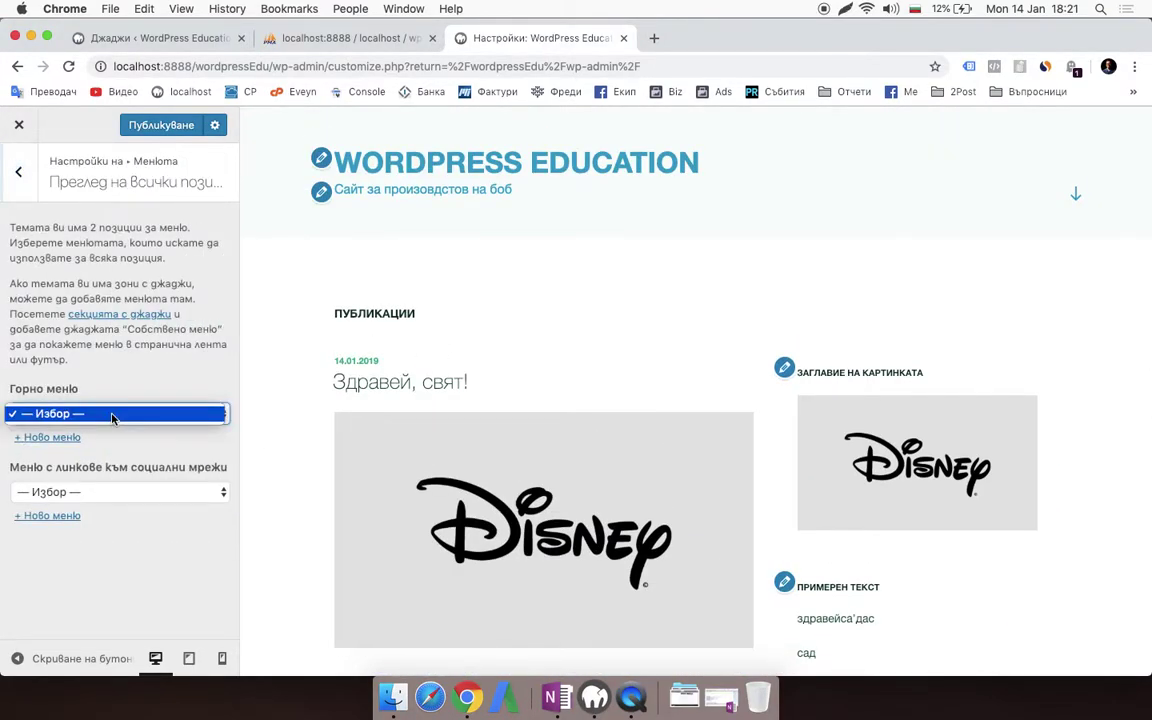
click(125, 414)
click(147, 492)
click(147, 492)
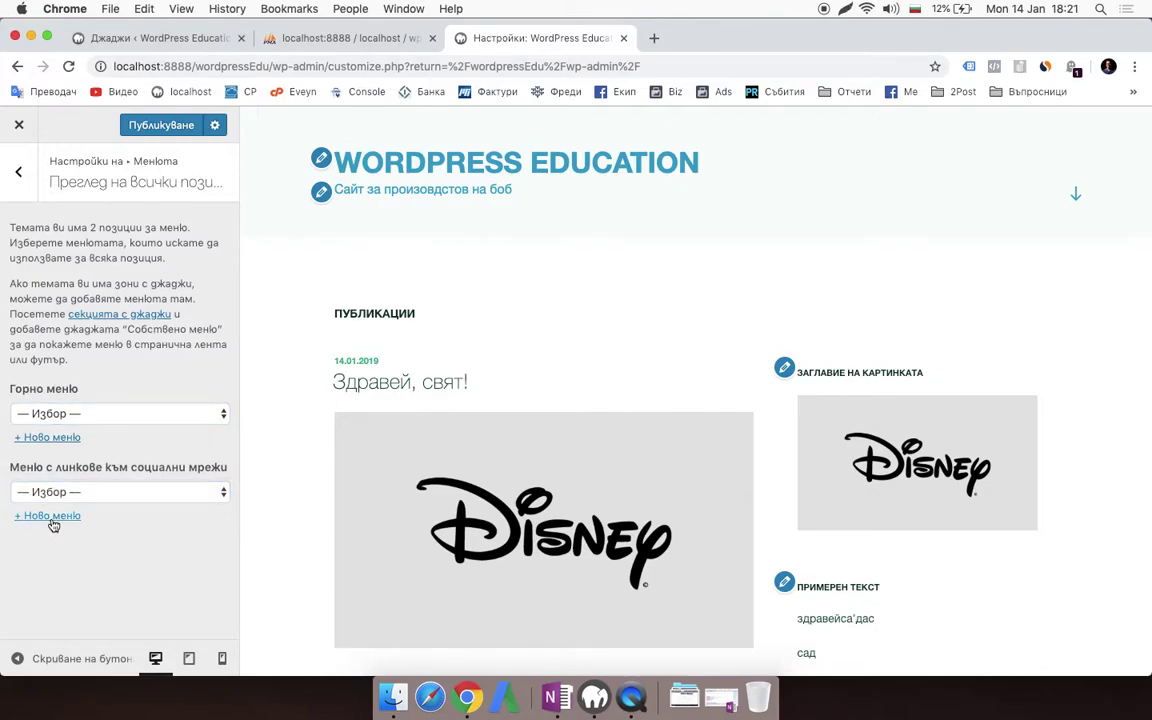
Step: Create a new menu named "мею горе" assigned to the Горно меню location
click(45, 437)
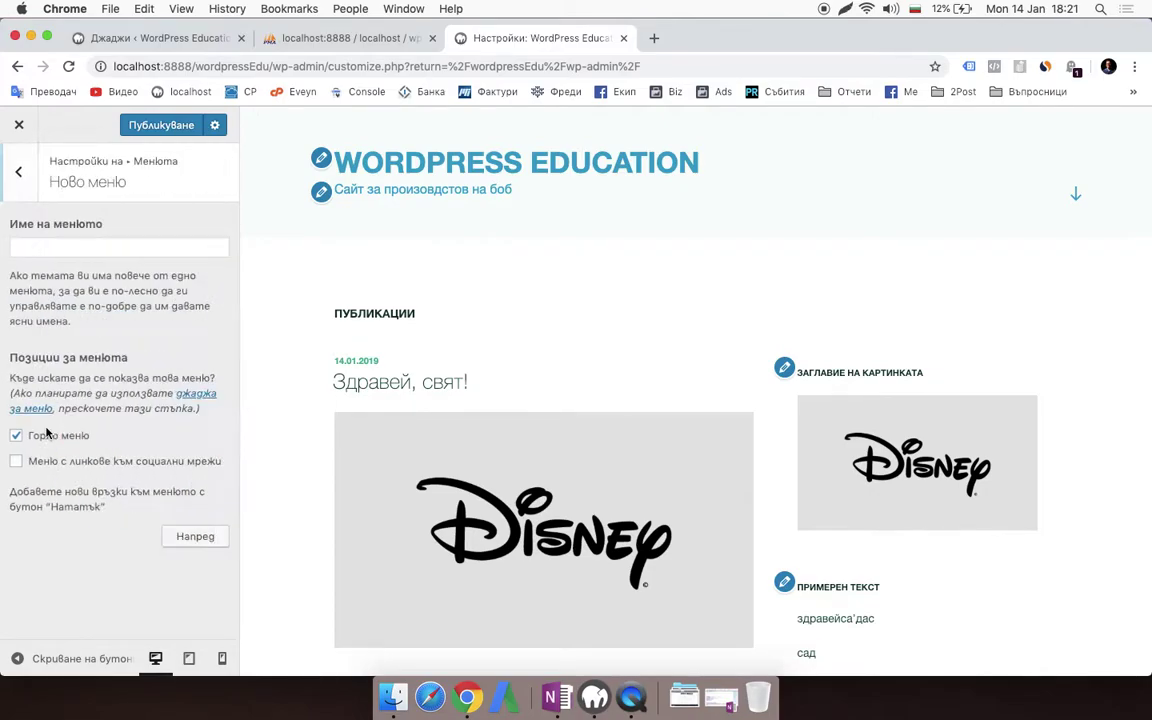
click(193, 537)
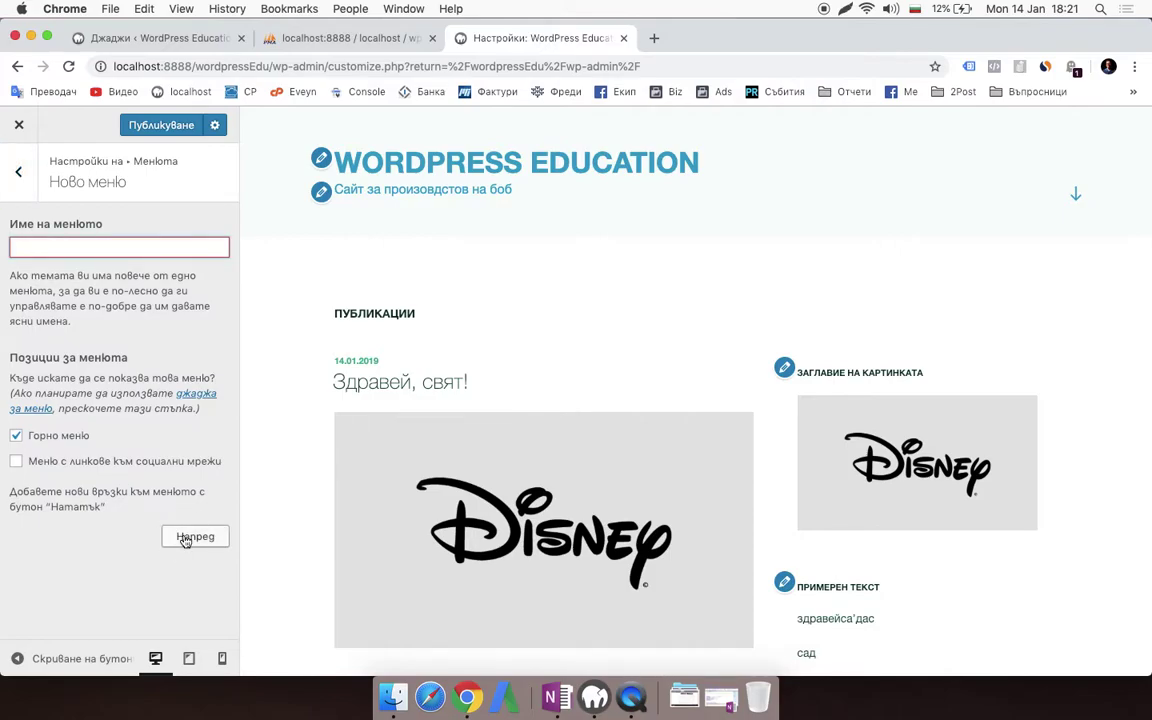
text(гирби)
key(super+a)
text(ме)
click(195, 537)
Step: Add the post "Здравей, свят!" and the categories Смартфони and Без категория to the menu "мею горе"
scroll(150, 390, down, 1)
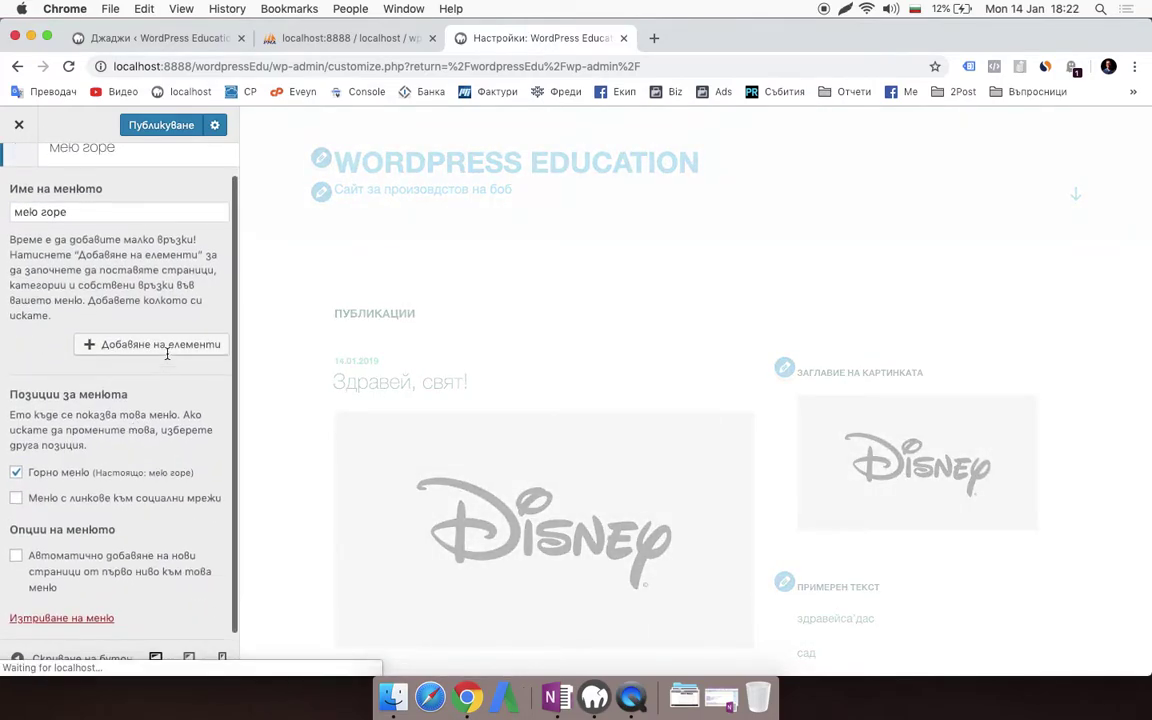
click(166, 350)
click(368, 365)
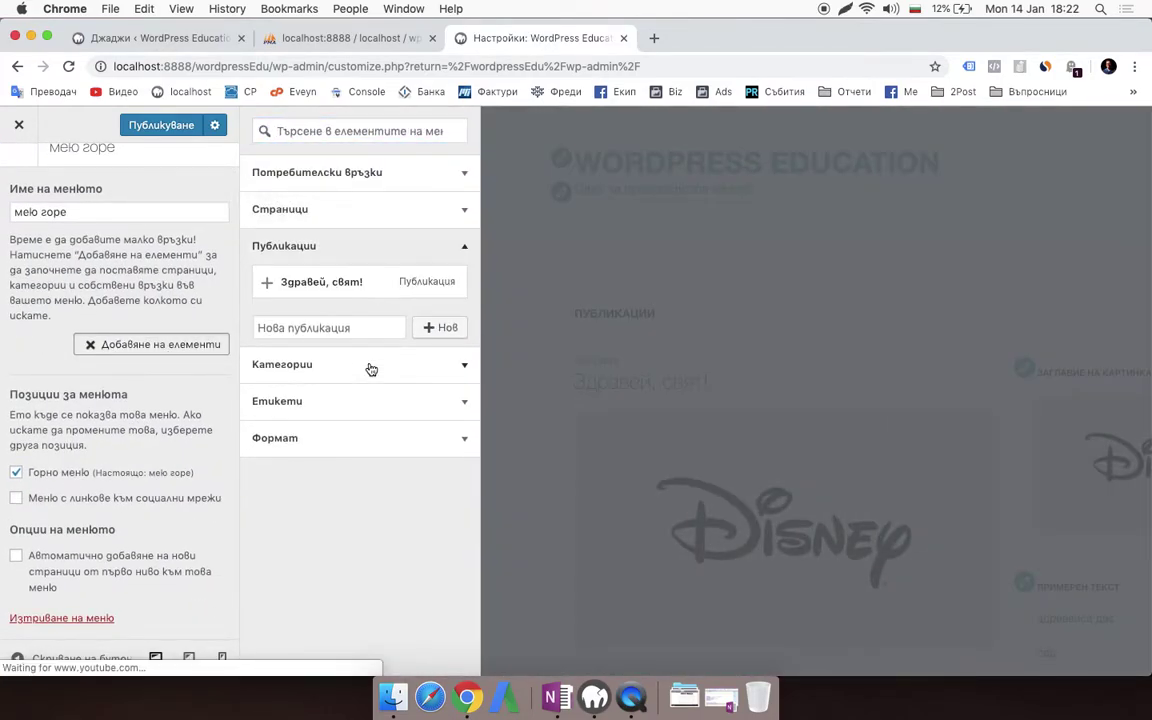
click(265, 284)
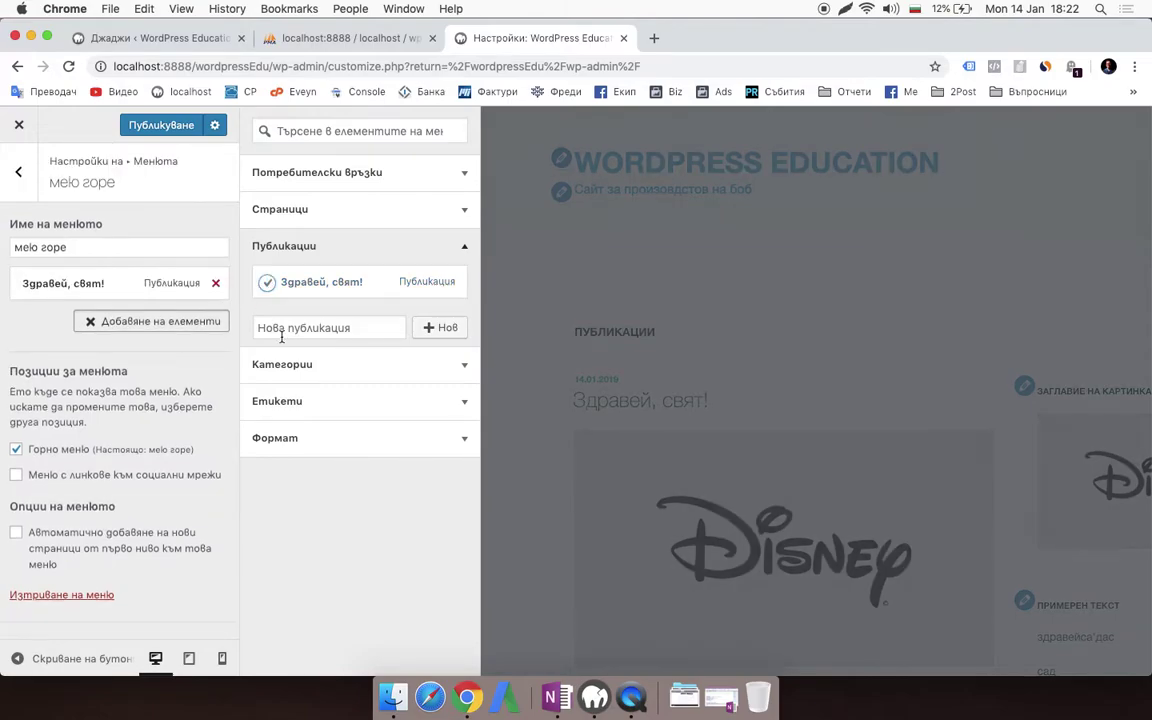
click(325, 369)
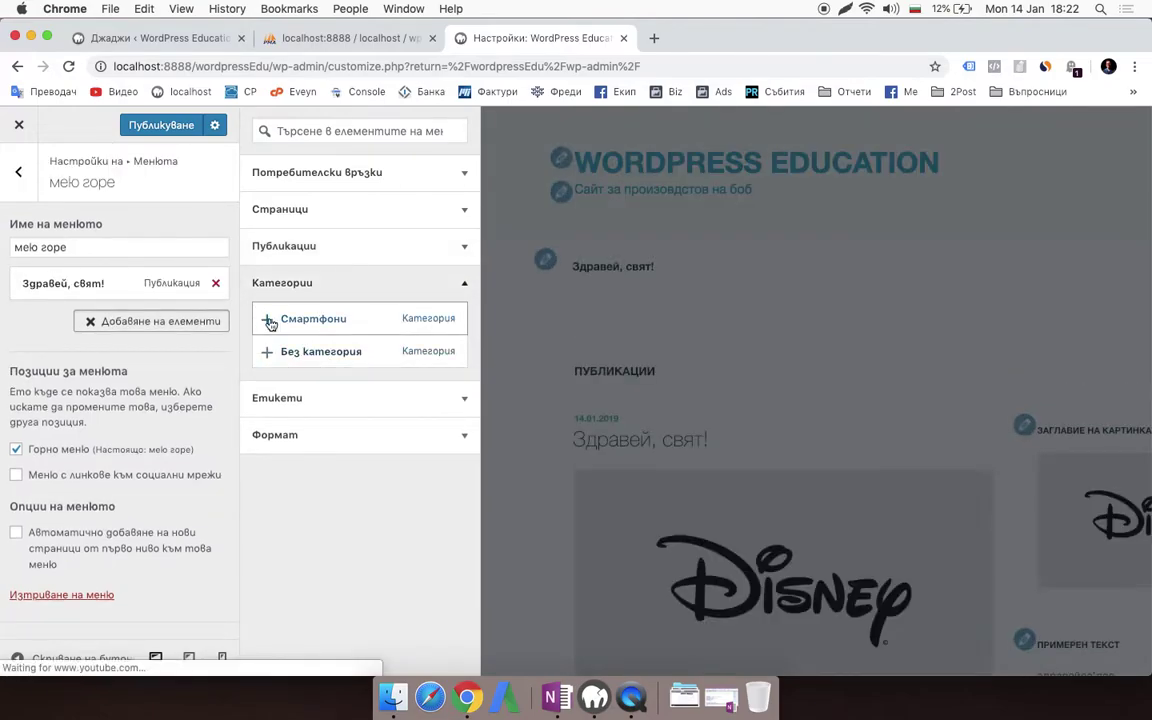
click(280, 319)
click(278, 351)
Step: Add the tags samsung and apple to the menu "мею горе" and return to the customizer overview
click(386, 398)
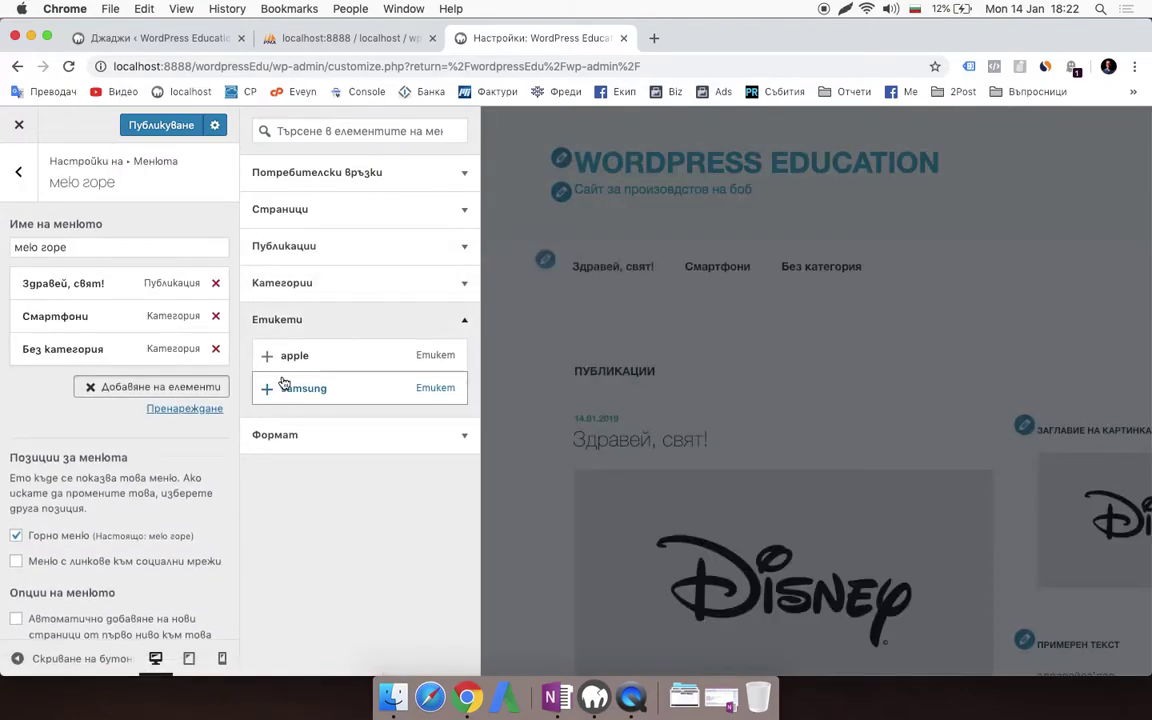
click(268, 388)
click(330, 447)
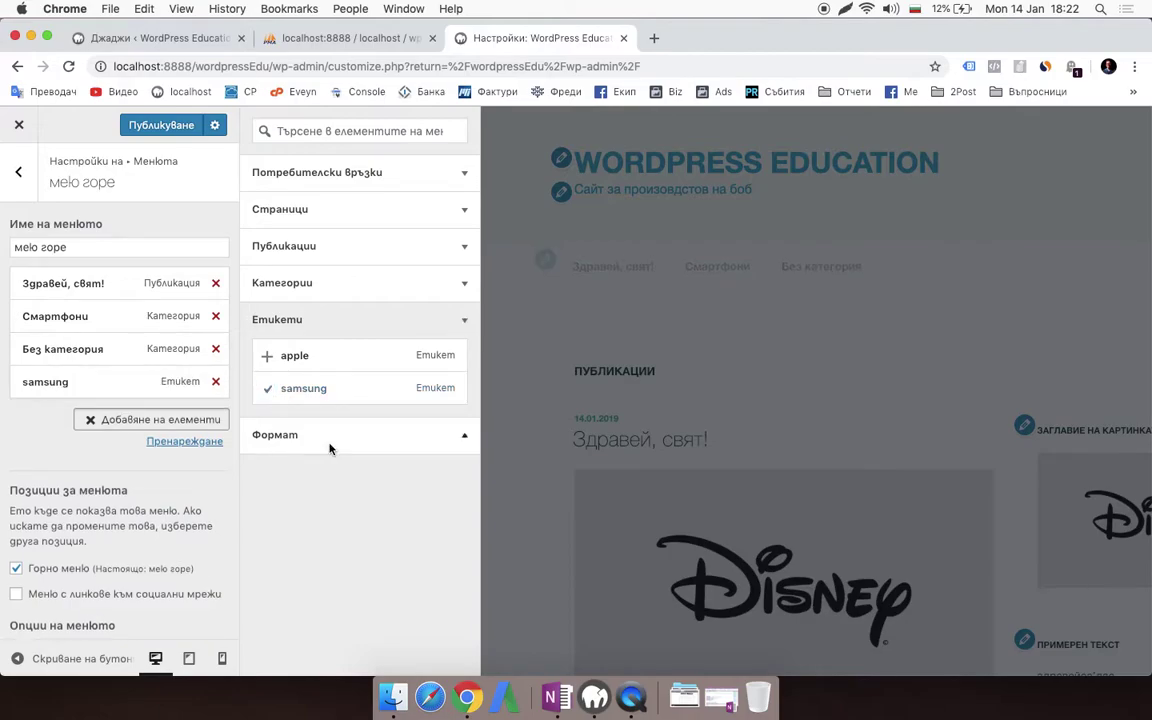
click(258, 319)
click(268, 357)
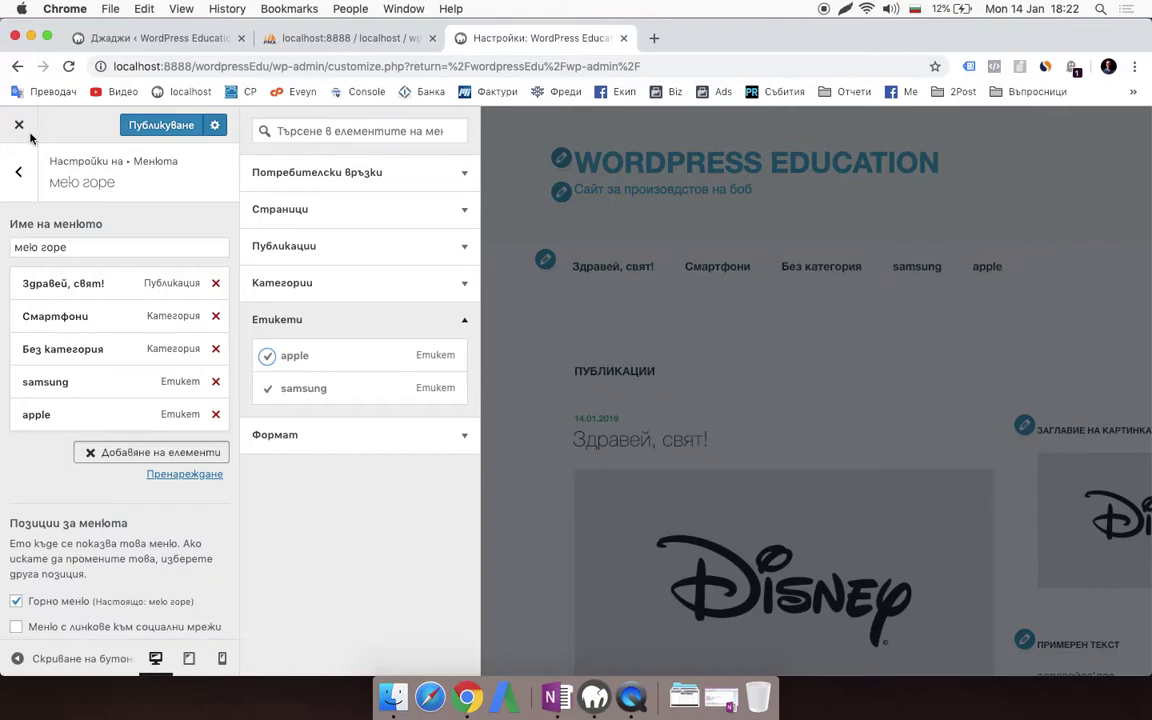
click(18, 171)
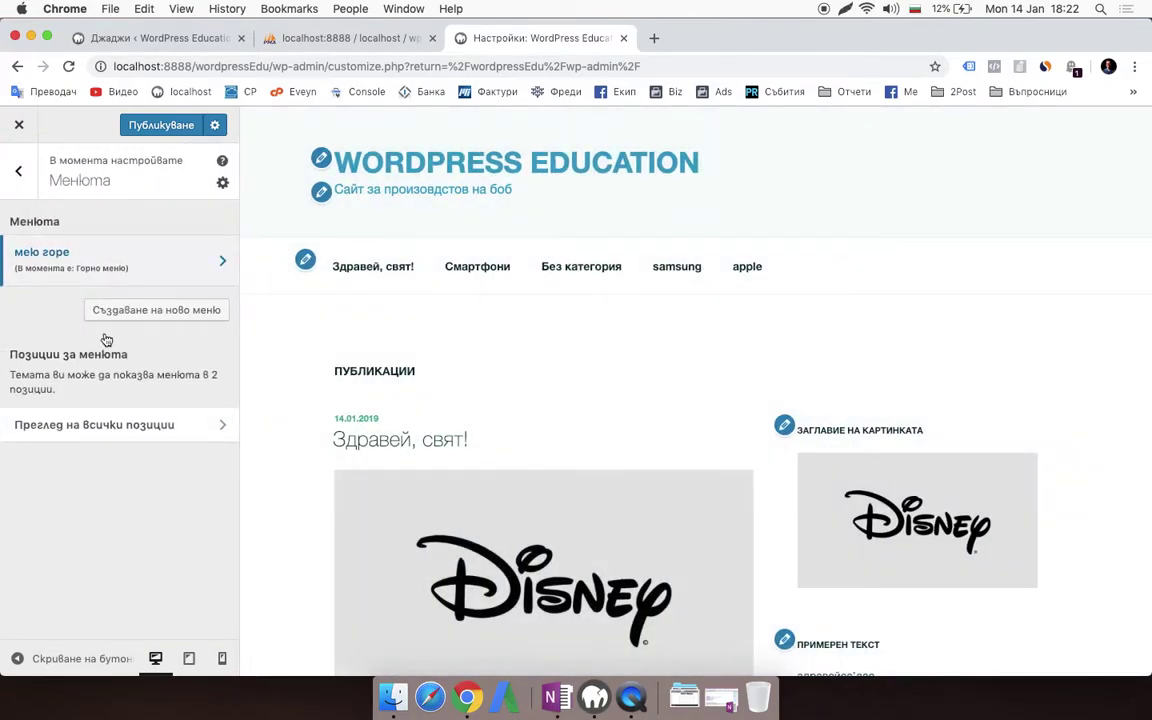
click(18, 171)
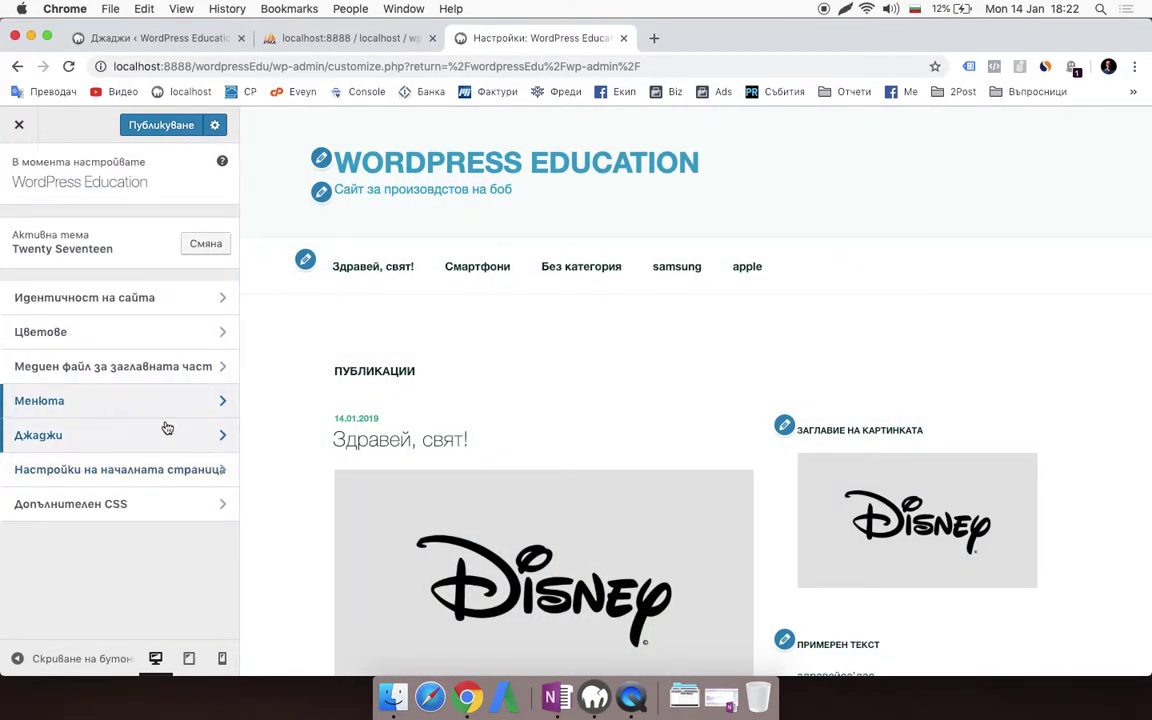
Step: Add a Видео widget to the last Футър 2 widget area and open its title for editing
click(167, 428)
click(60, 296)
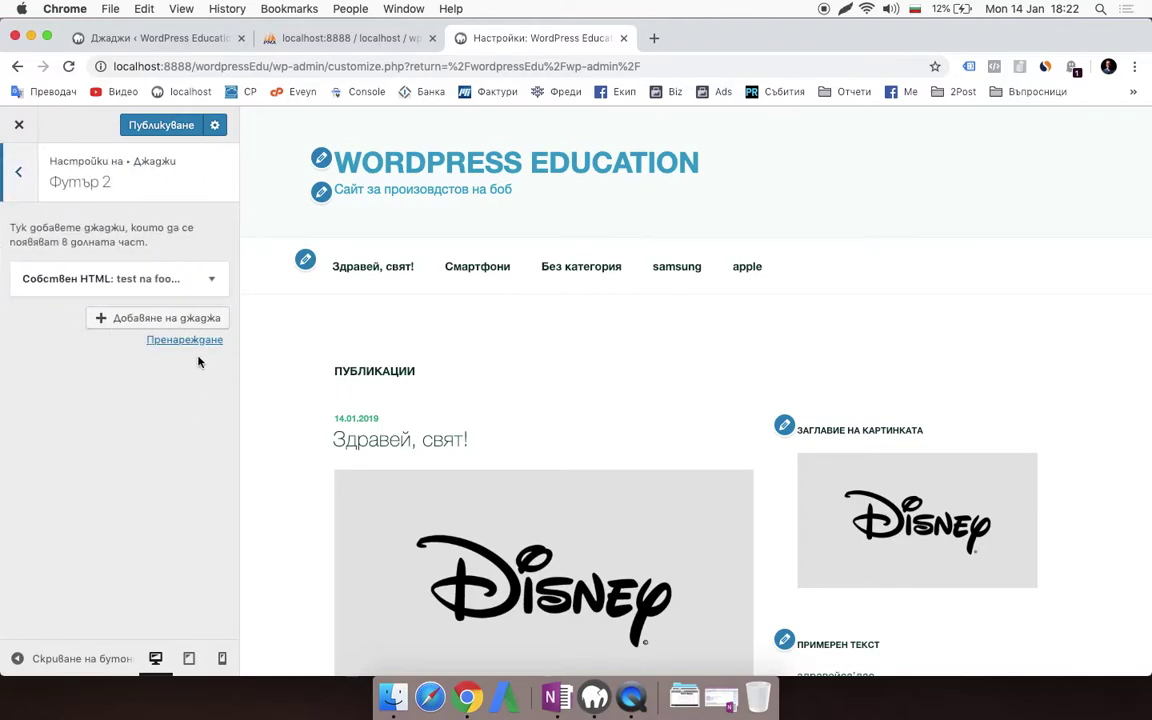
click(134, 318)
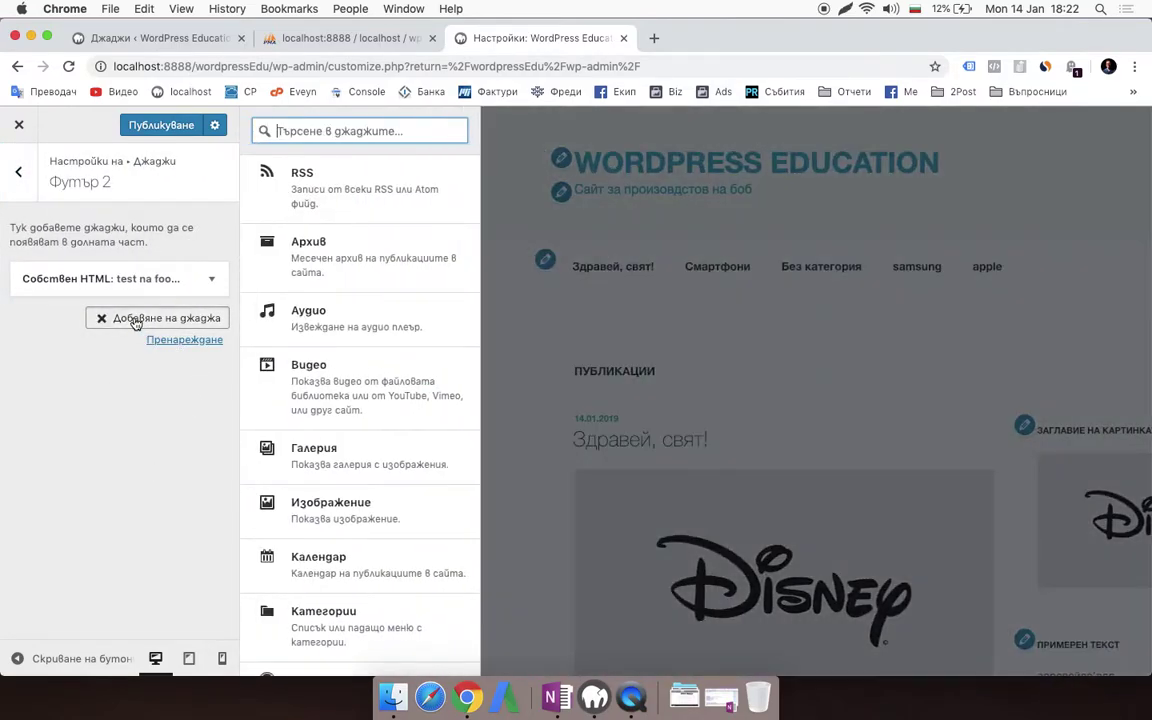
click(360, 392)
click(81, 381)
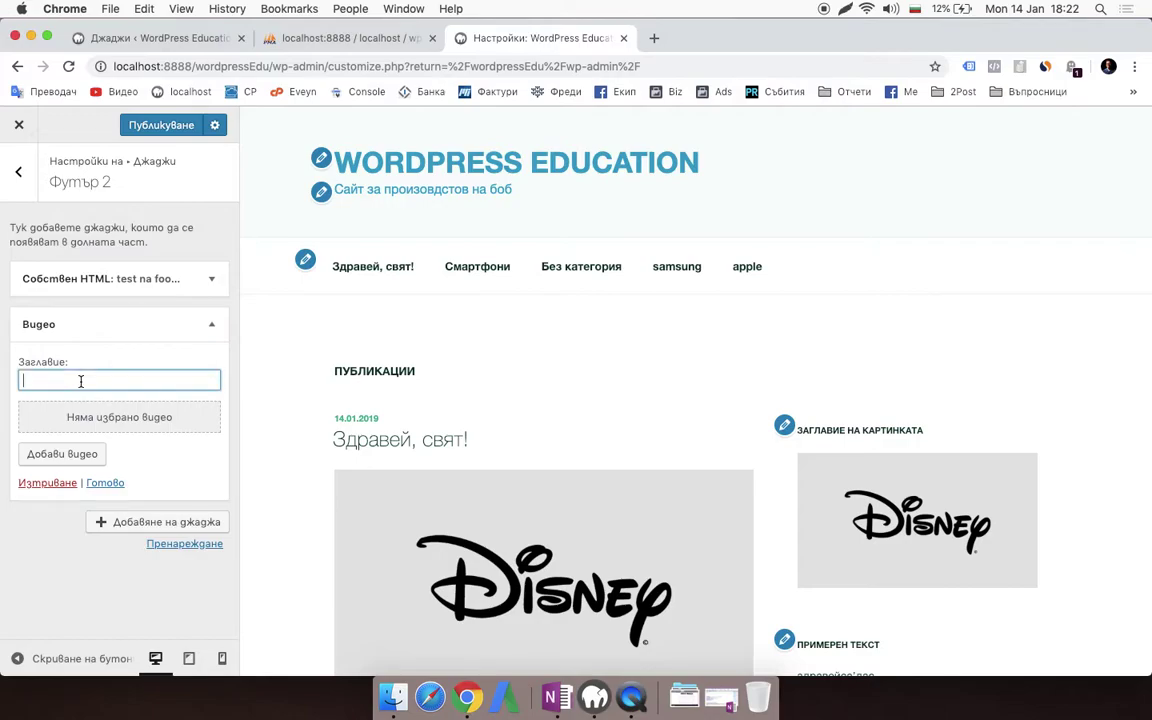
Step: Open the suggested YouTube video "Ъпсурт - 3 в 1" in a new browser tab and copy its address
click(657, 38)
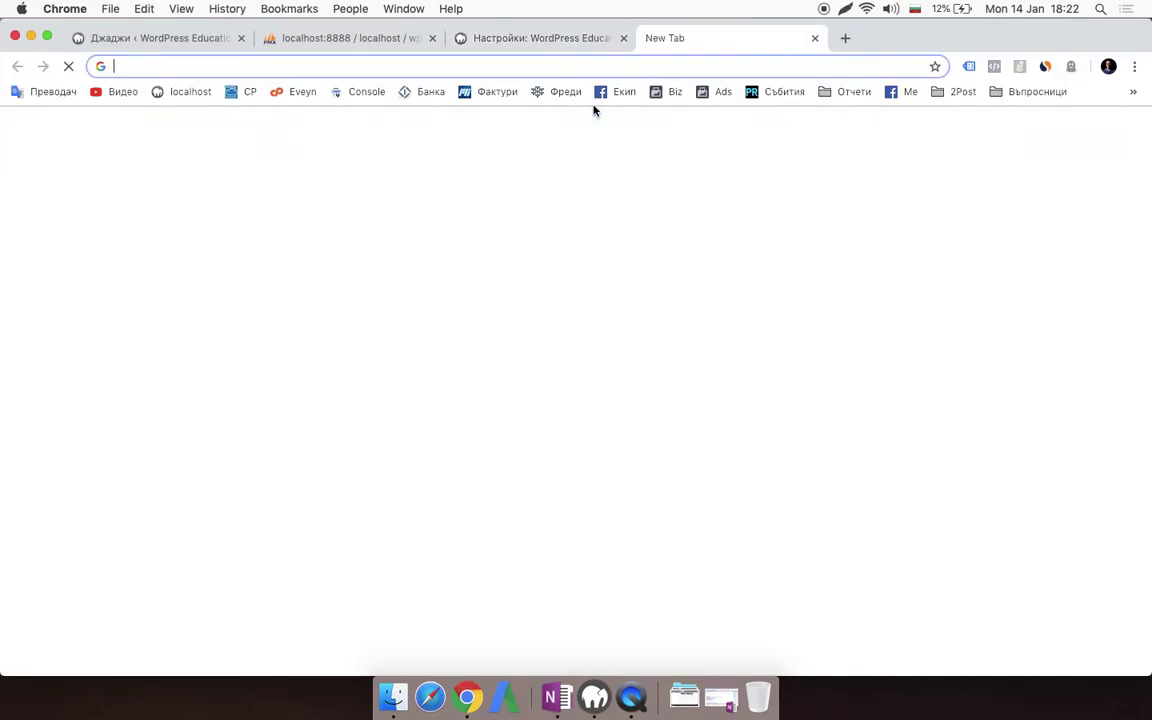
text(ъ)
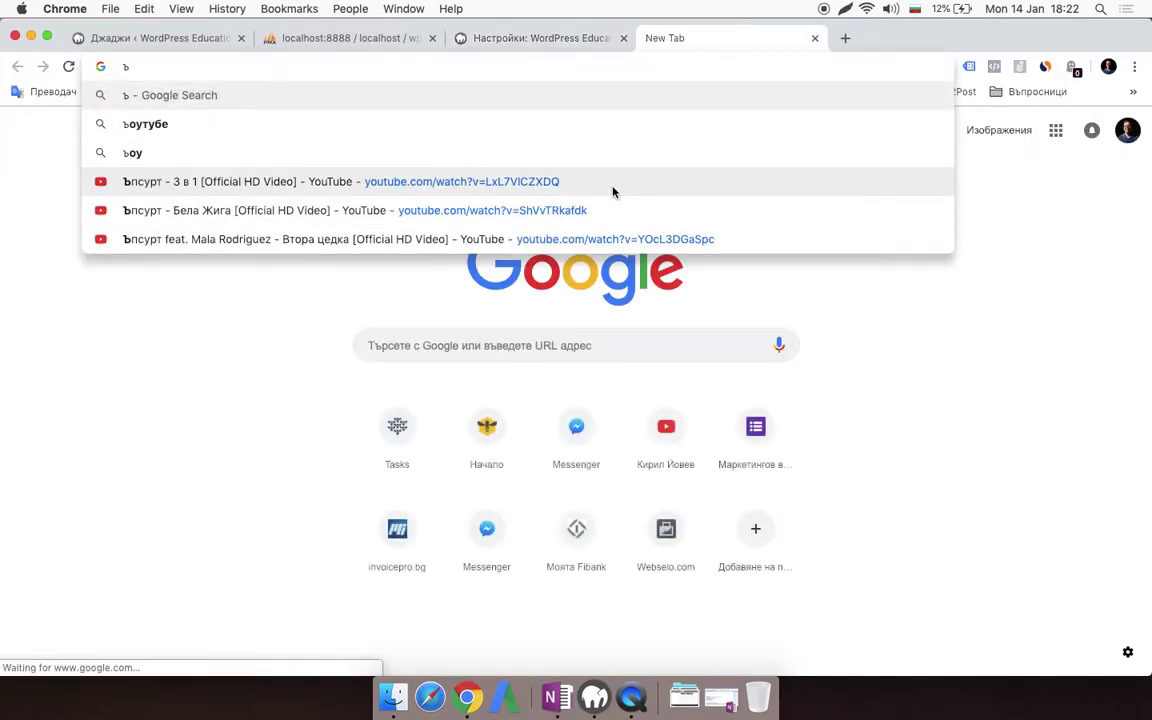
click(632, 187)
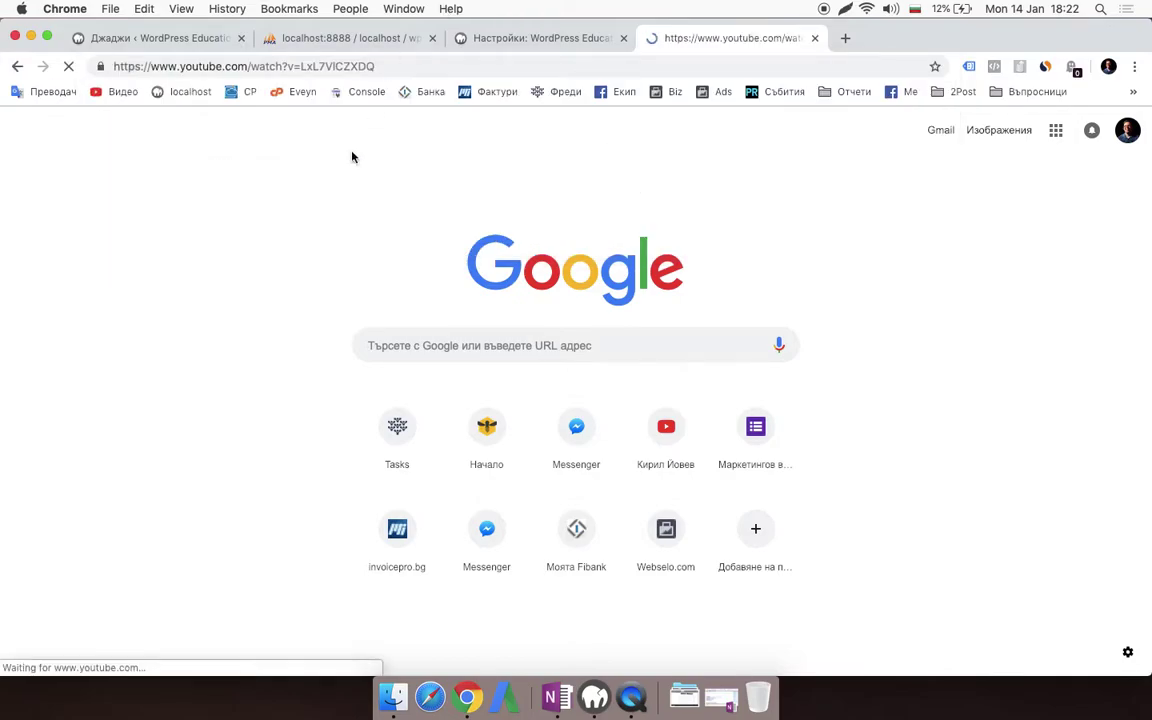
key(super+l)
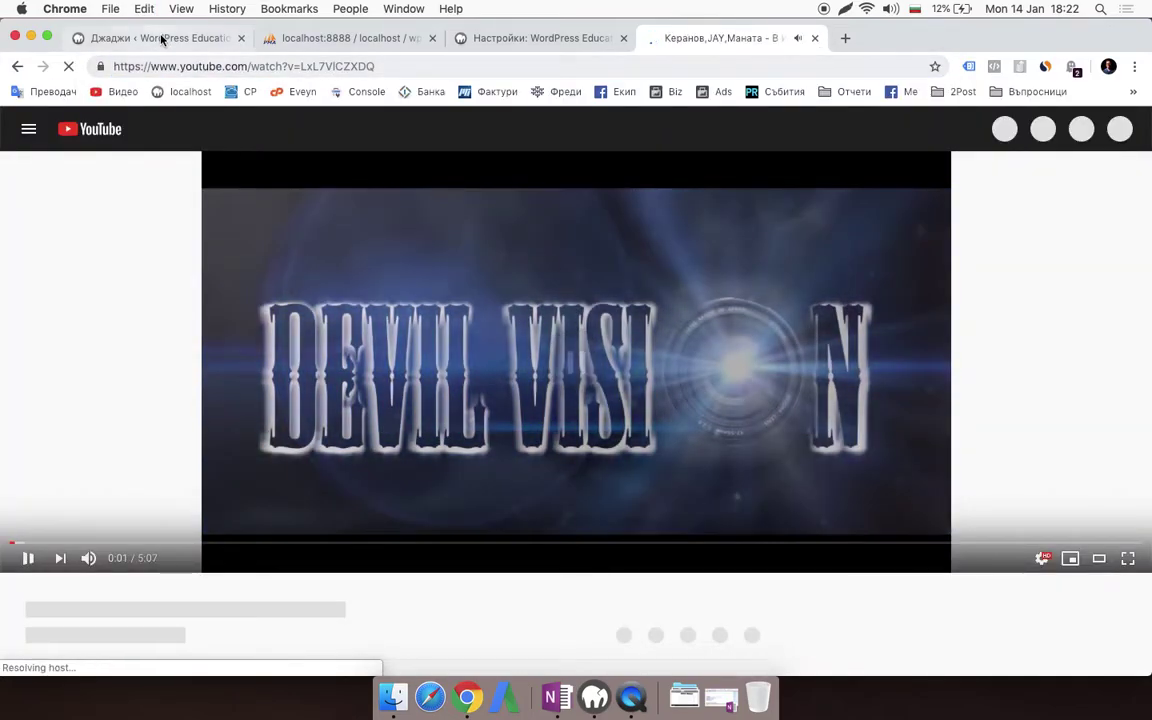
click(161, 40)
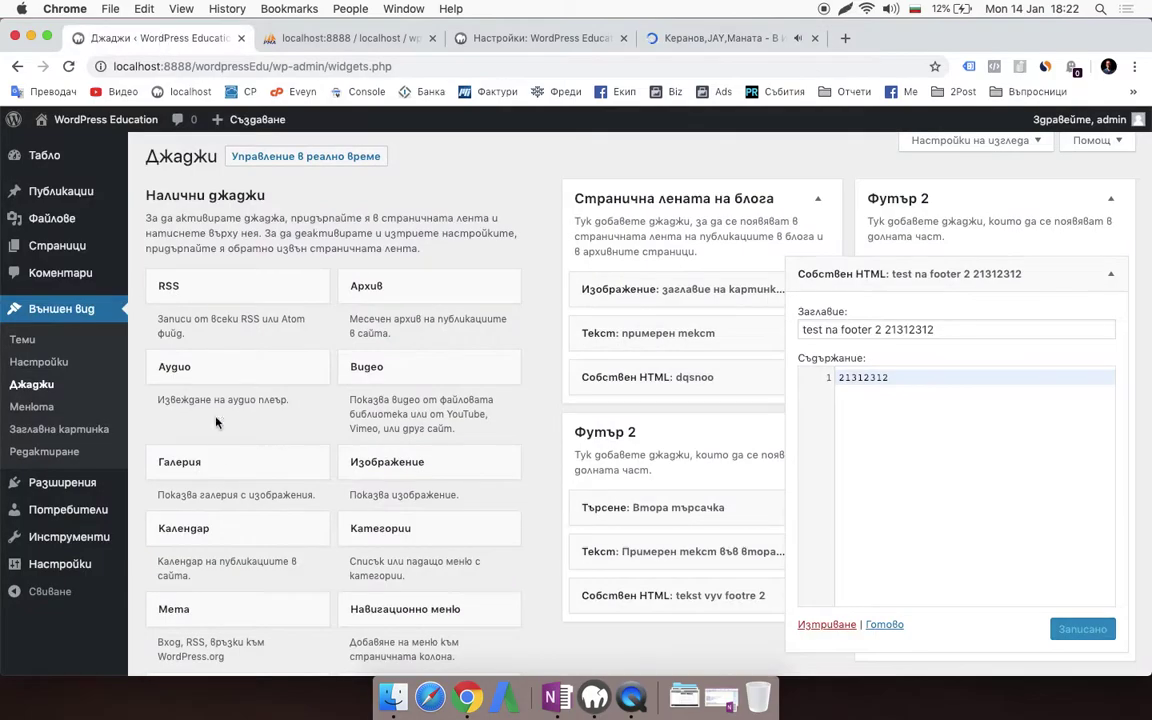
click(347, 40)
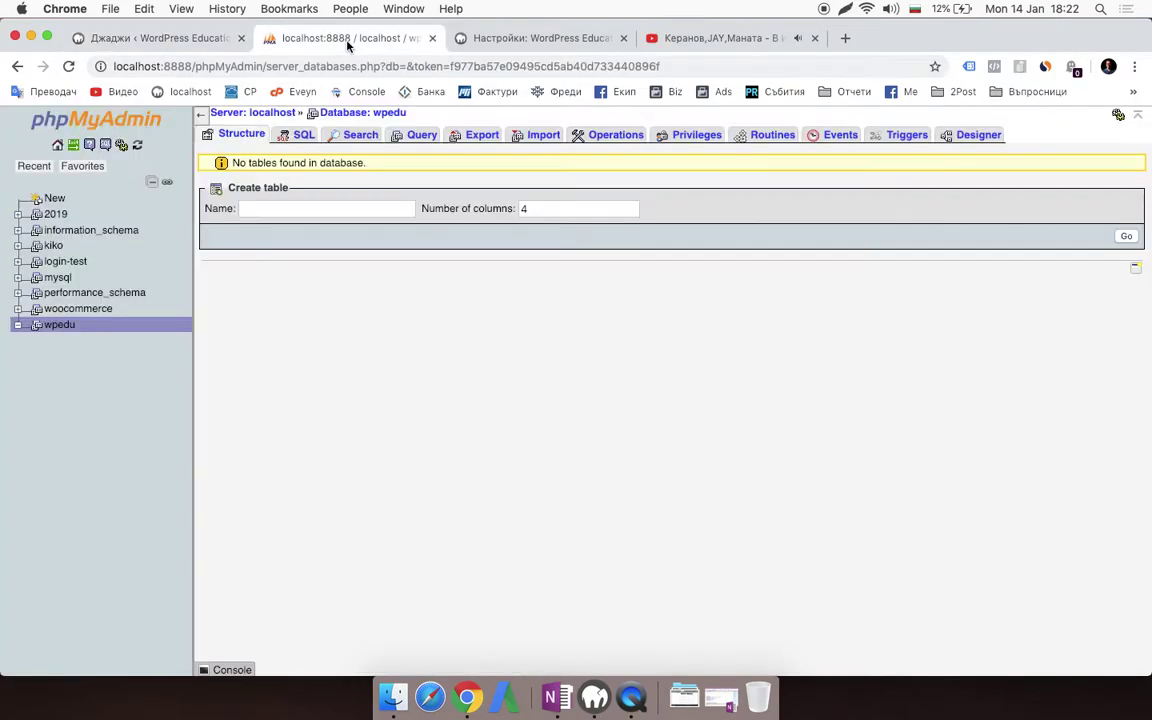
click(540, 40)
key(cmd+v)
Step: Insert the video from the copied YouTube URL into the footer widget and check it in the page preview
click(78, 460)
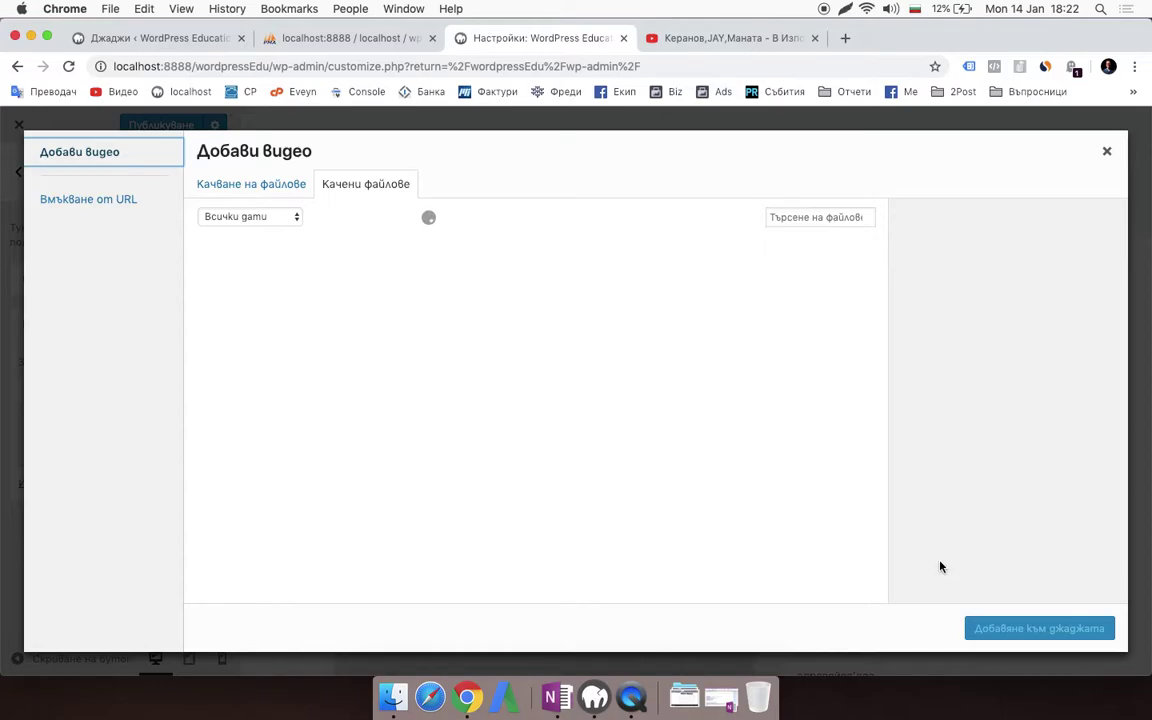
click(128, 201)
text(https://www.youtube.com/watch?v=LyL7VICZXDQ)
click(1062, 628)
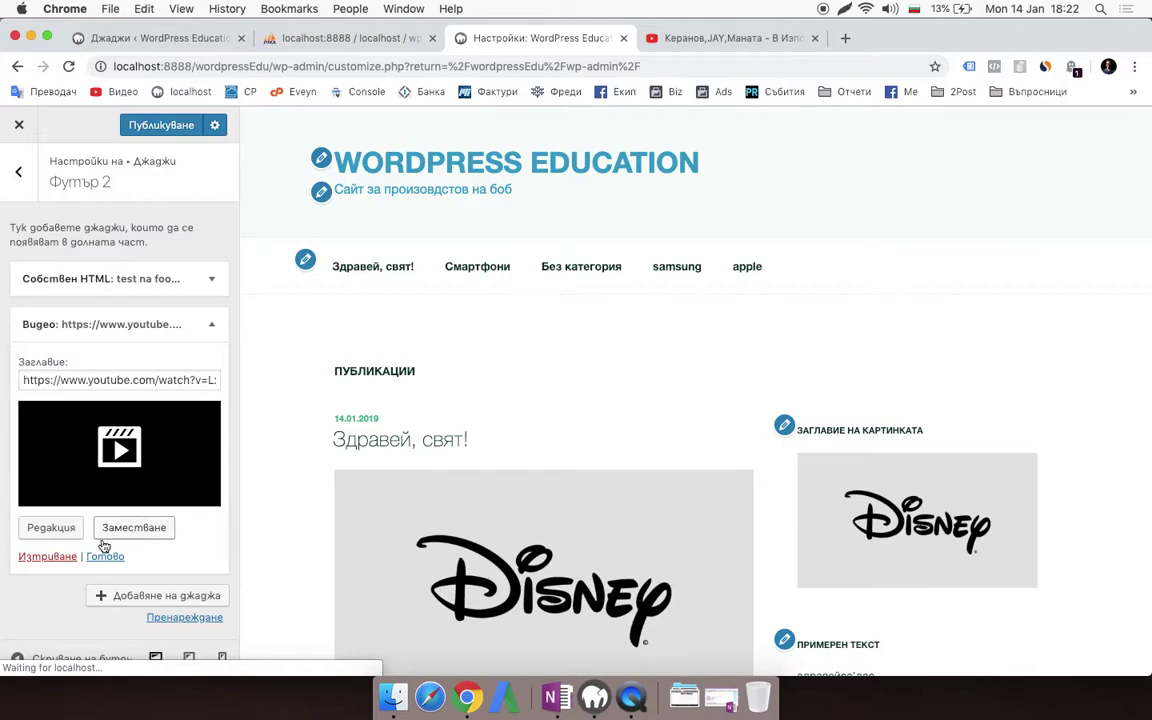
click(18, 171)
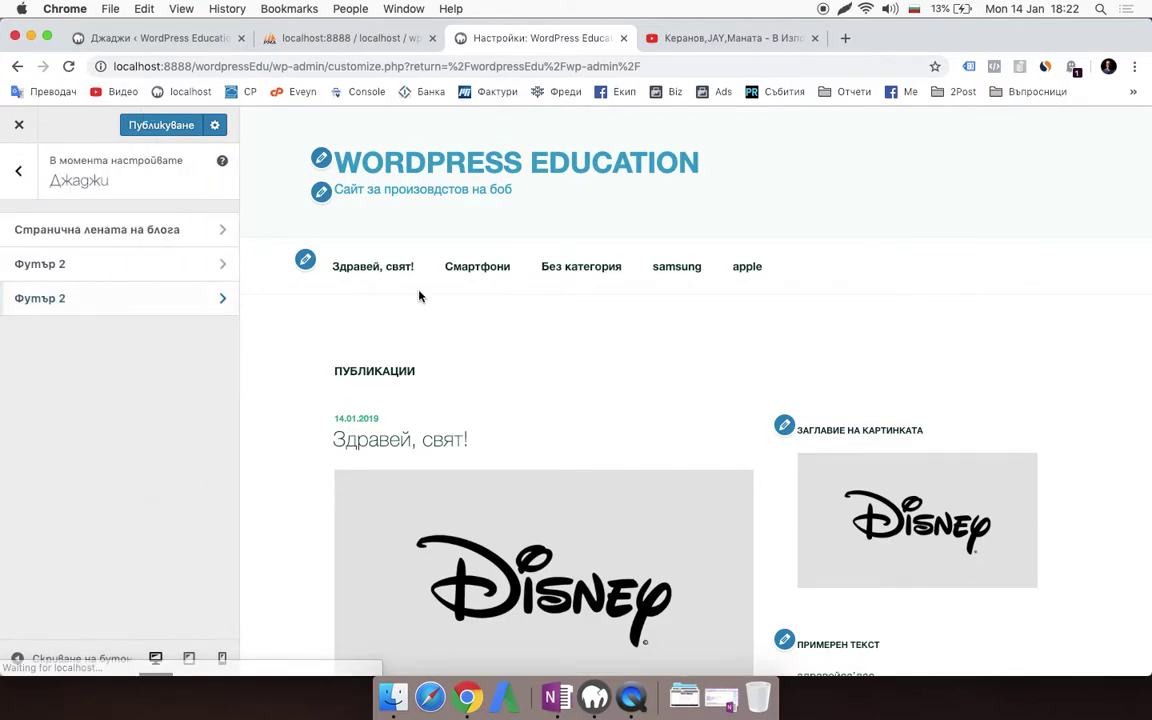
scroll(419, 296, down, 10)
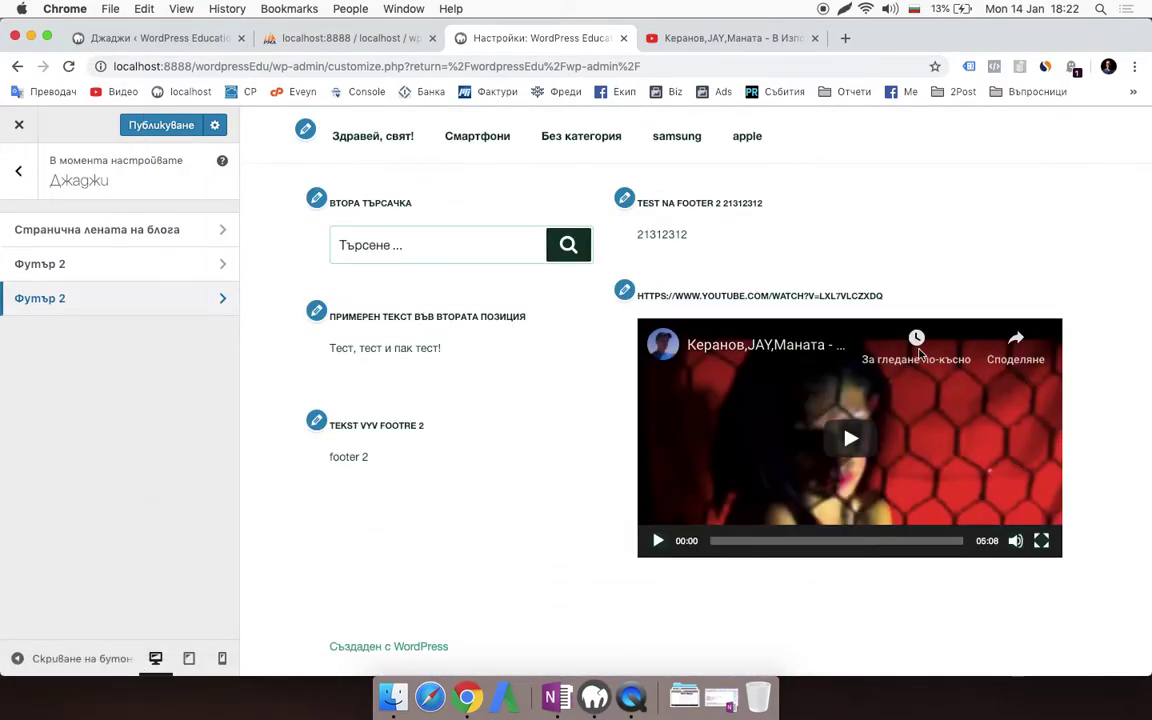
scroll(718, 347, up, 10)
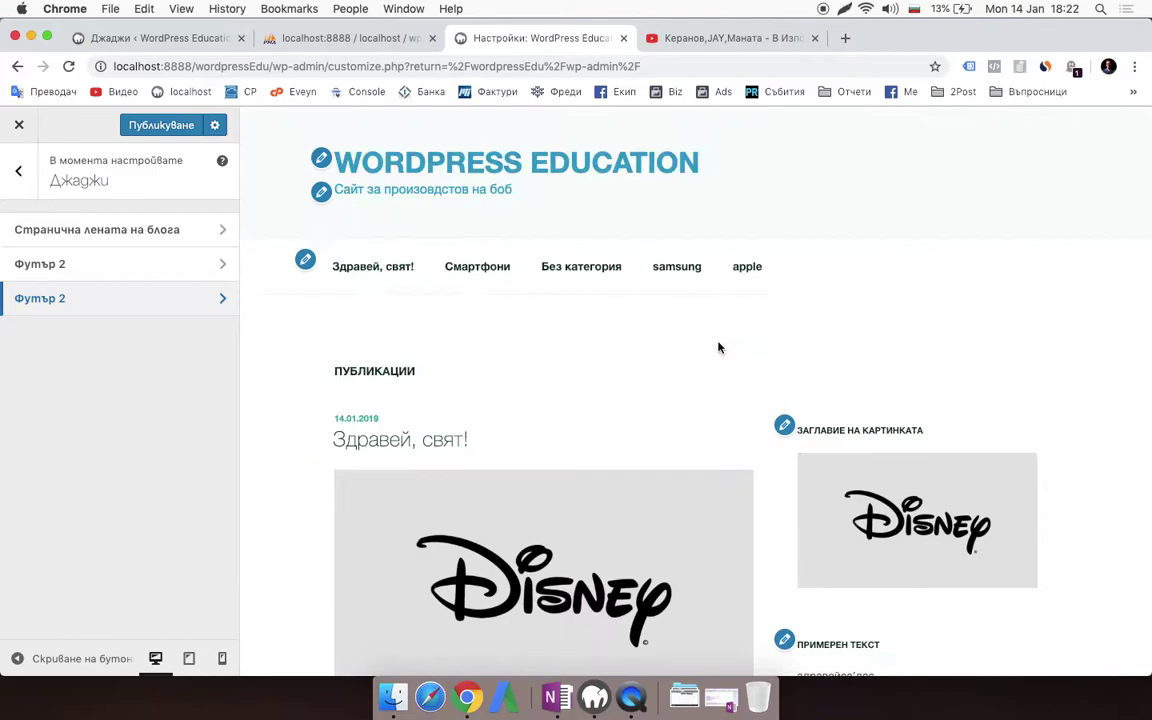
click(70, 229)
click(172, 429)
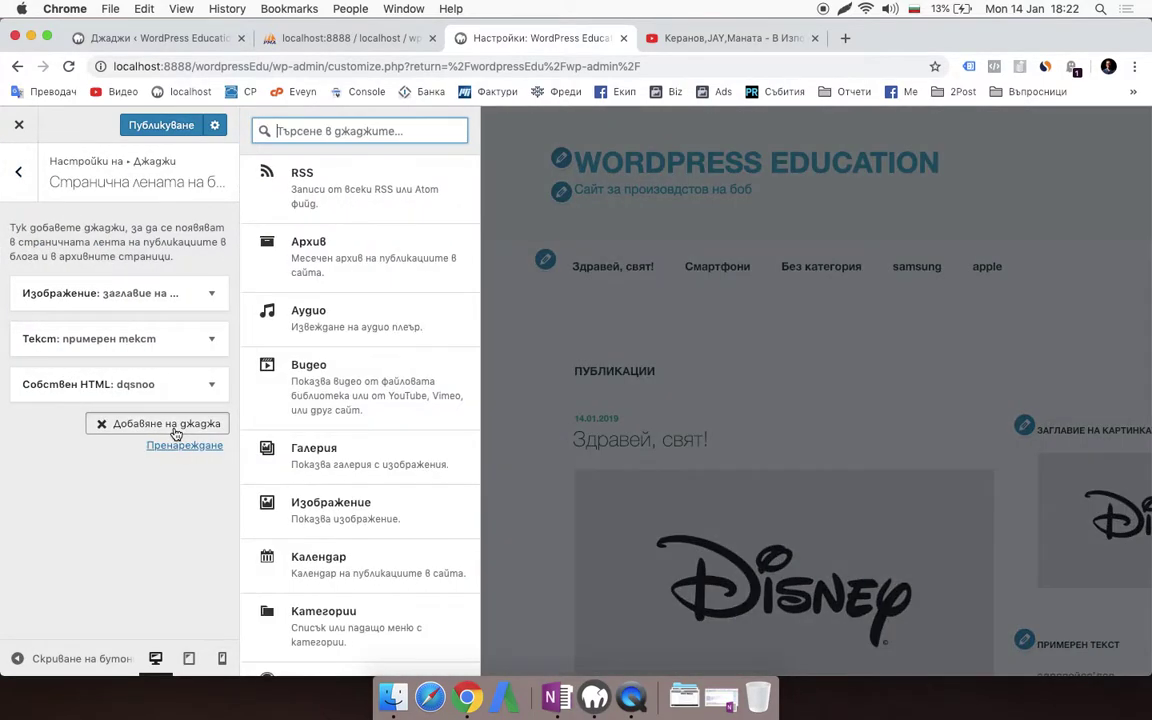
click(365, 368)
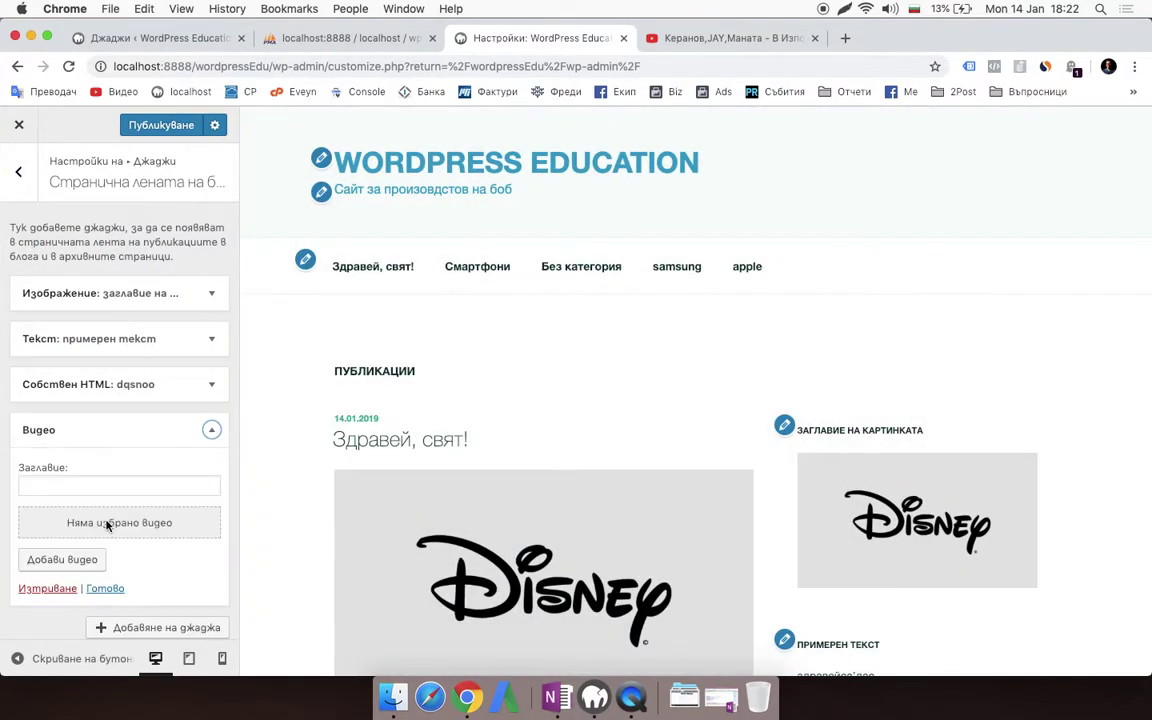
click(85, 557)
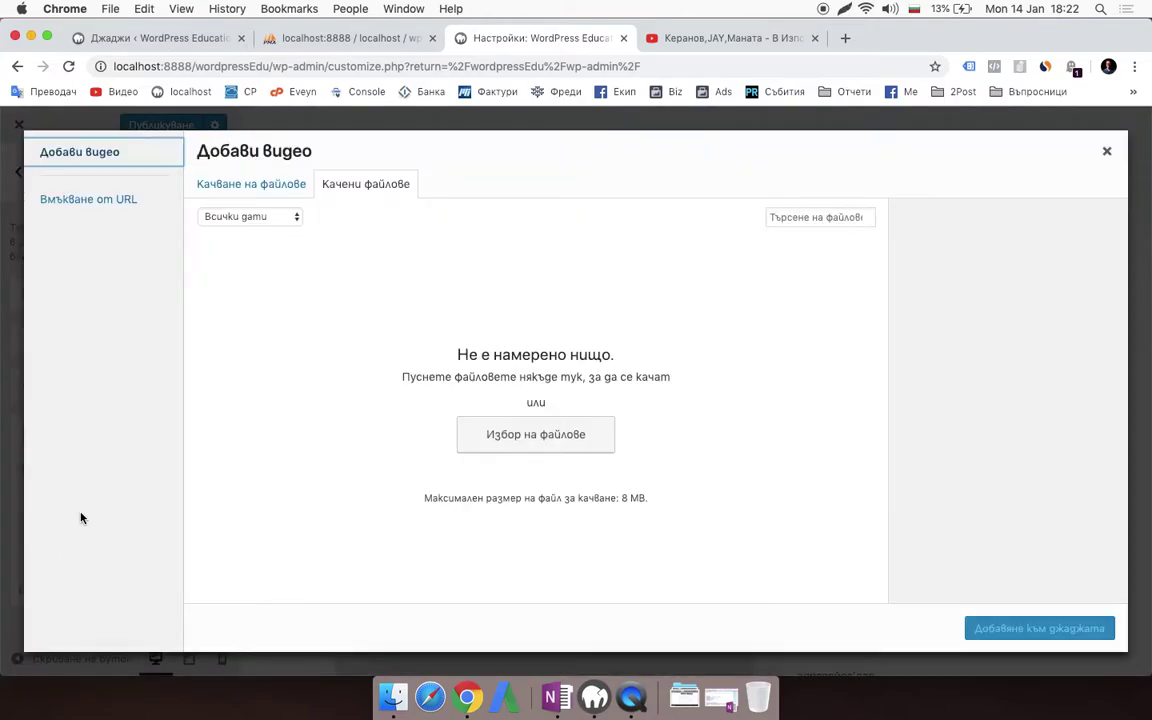
click(110, 198)
text(https://www.youtube.com/watch?v=LsL7VlCZXDQ)
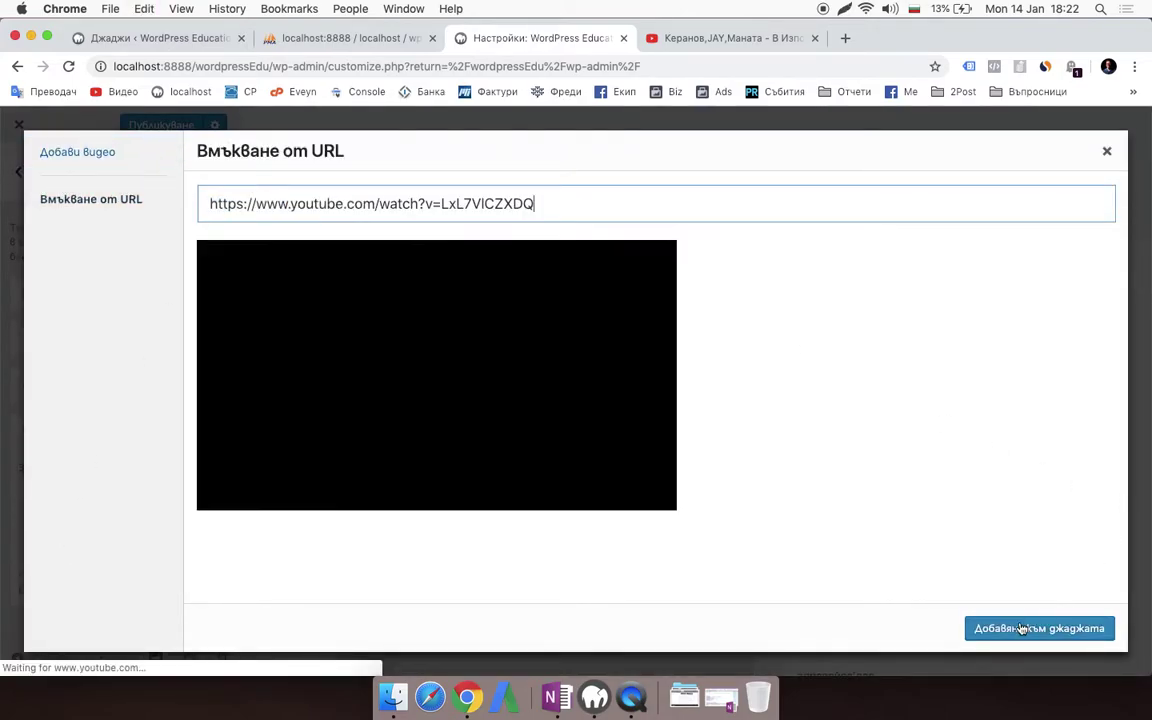
click(1030, 628)
scroll(940, 487, down, 8)
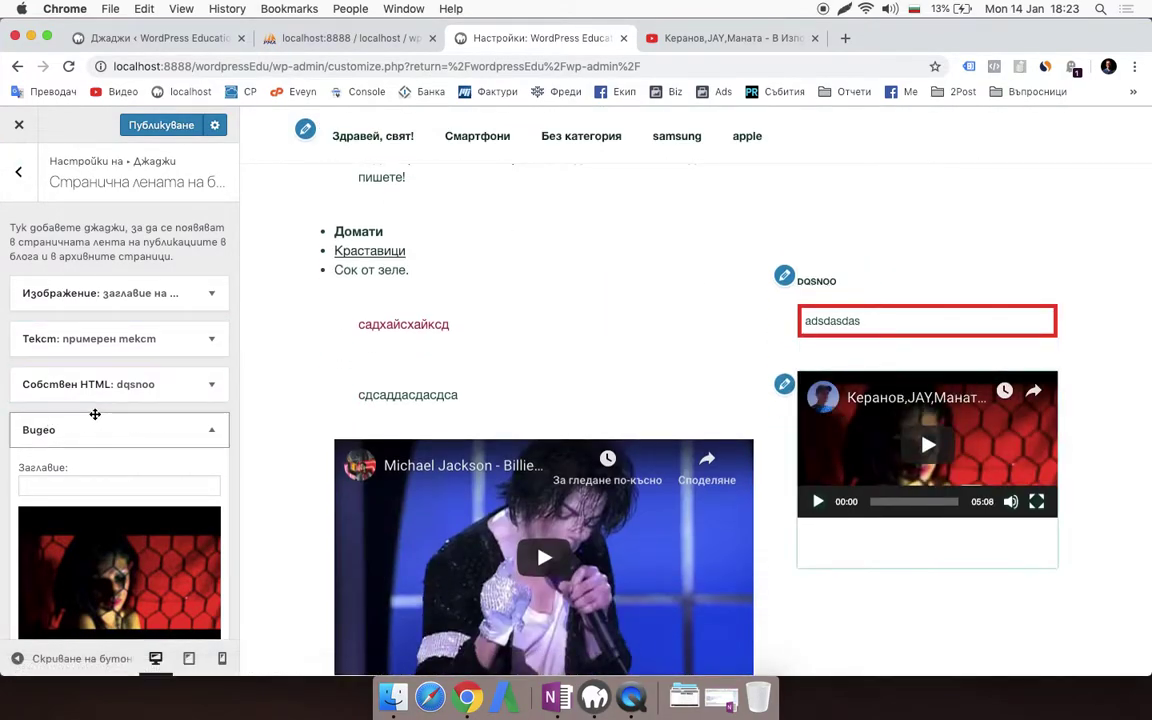
scroll(90, 390, down, 3)
scroll(16, 160, up, 3)
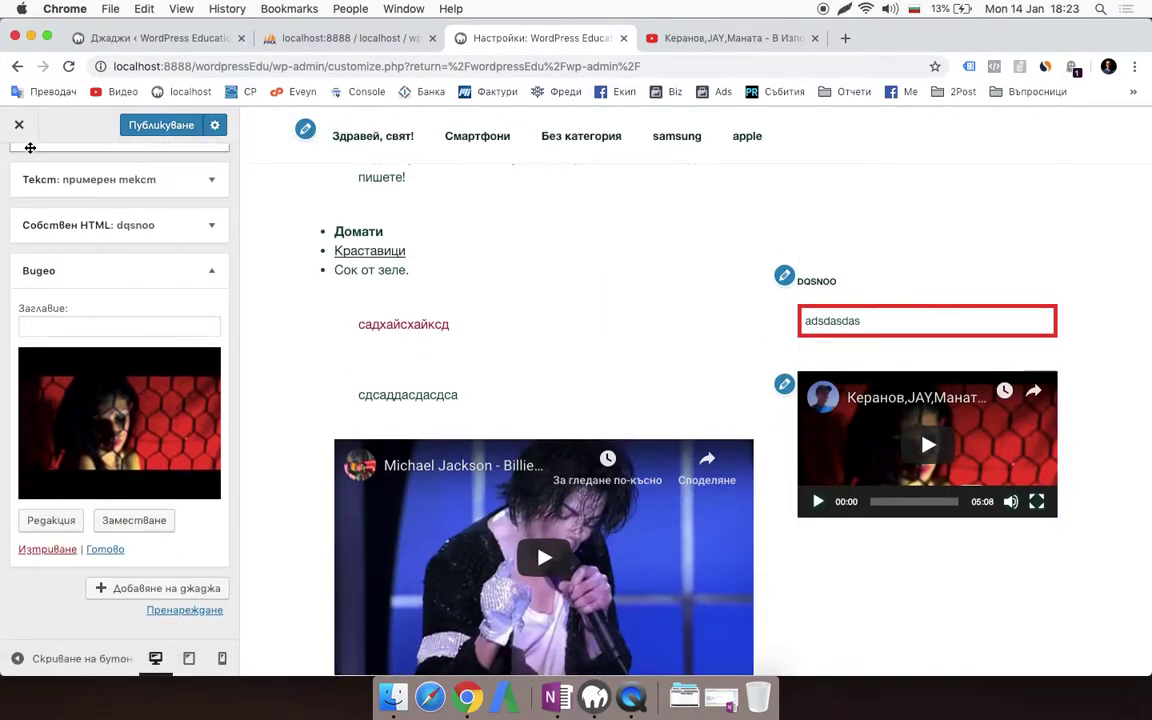
click(18, 175)
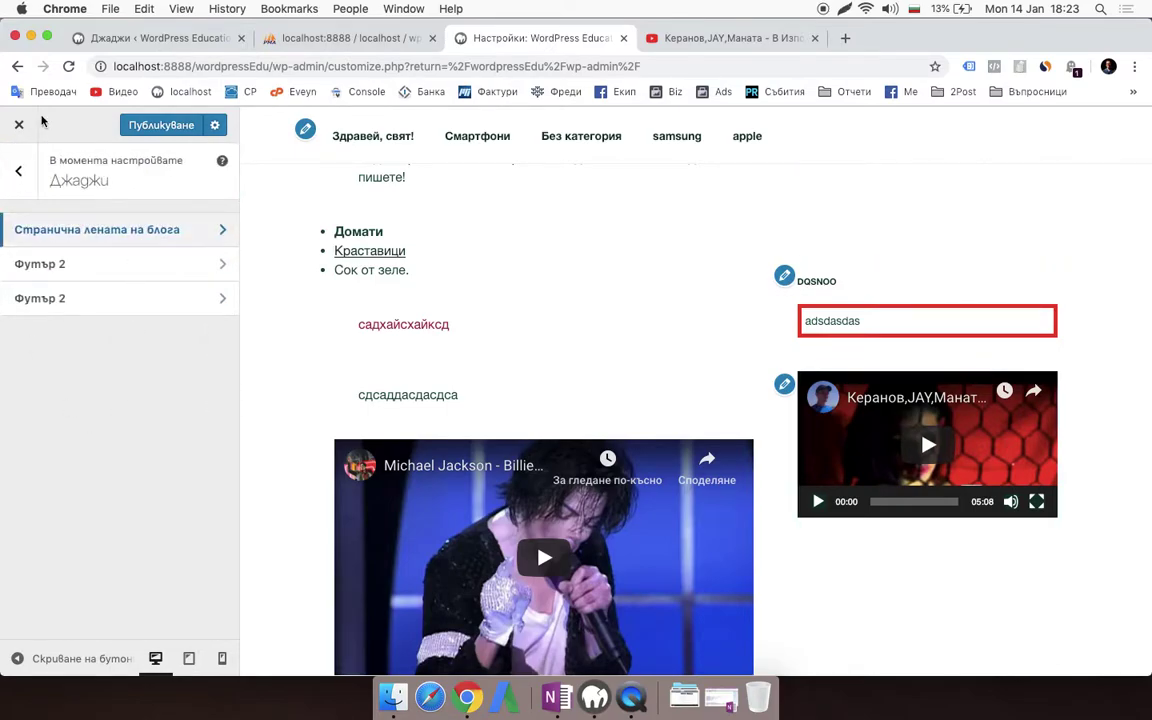
click(18, 171)
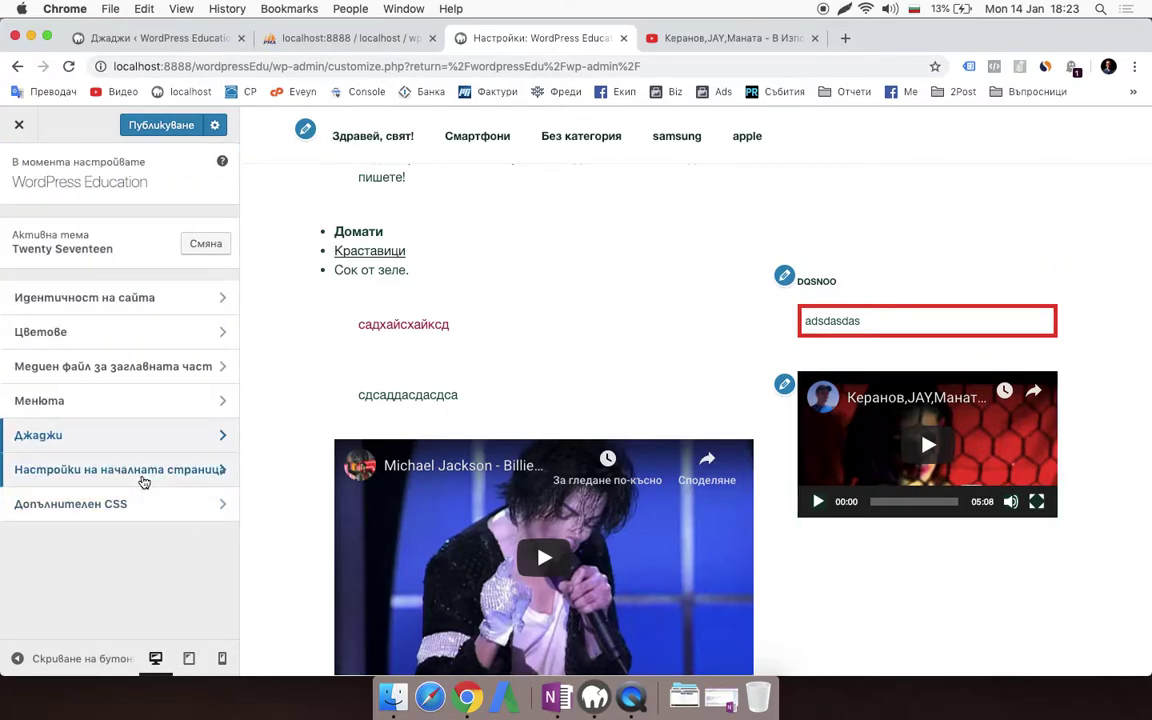
Step: Try Примерна страница as the static homepage, and switch the homepage display back to Последни публикации
click(144, 470)
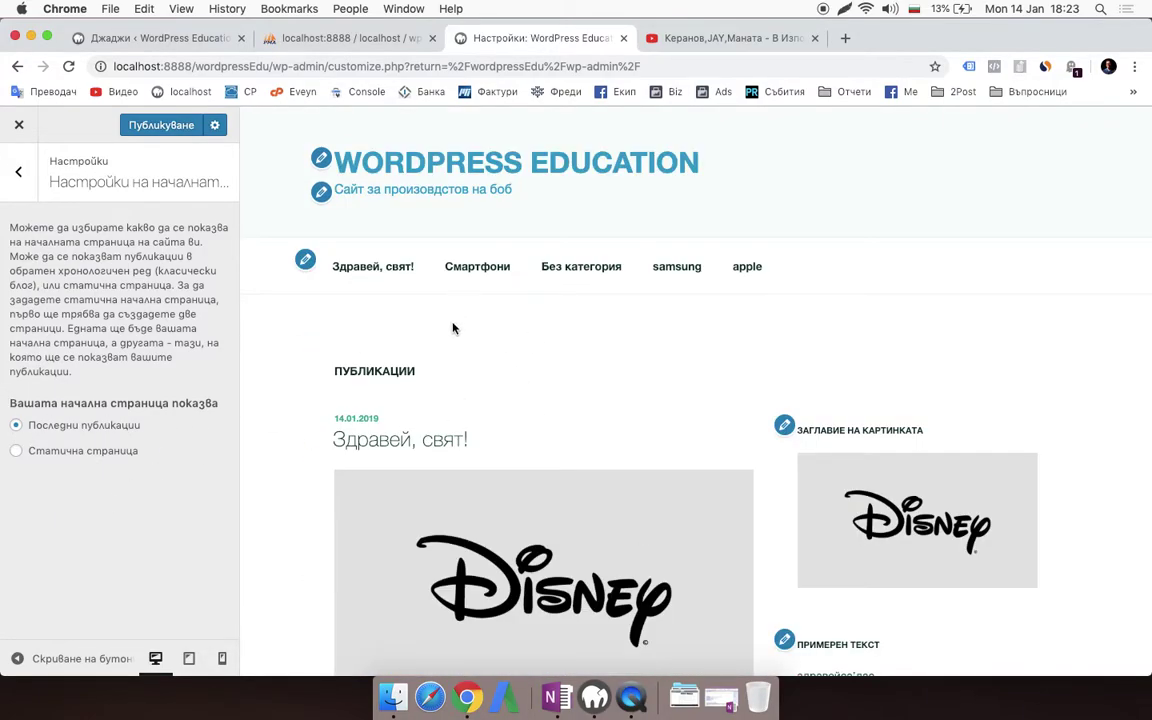
click(80, 450)
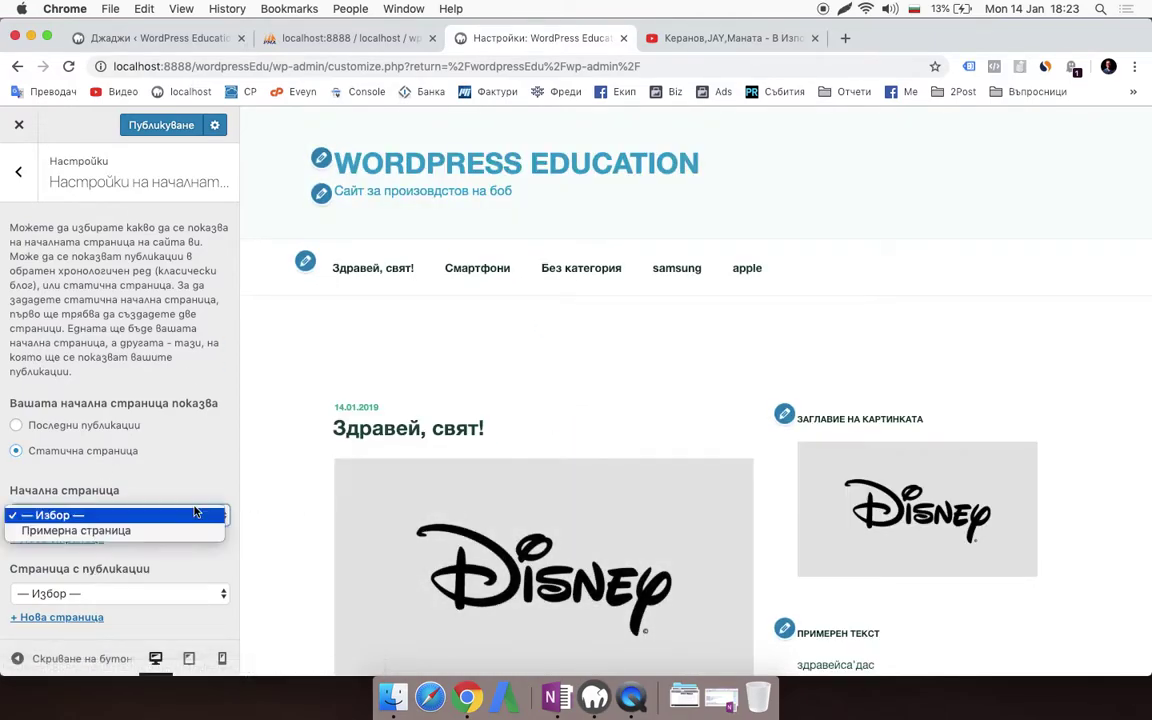
click(147, 530)
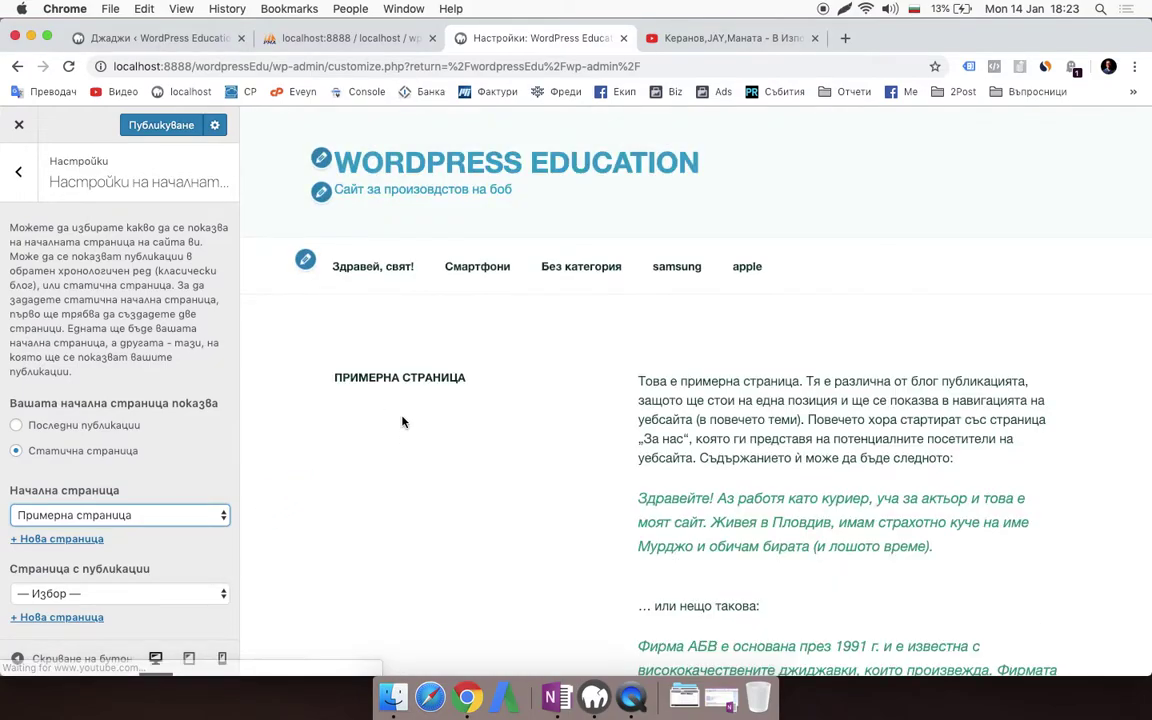
click(84, 425)
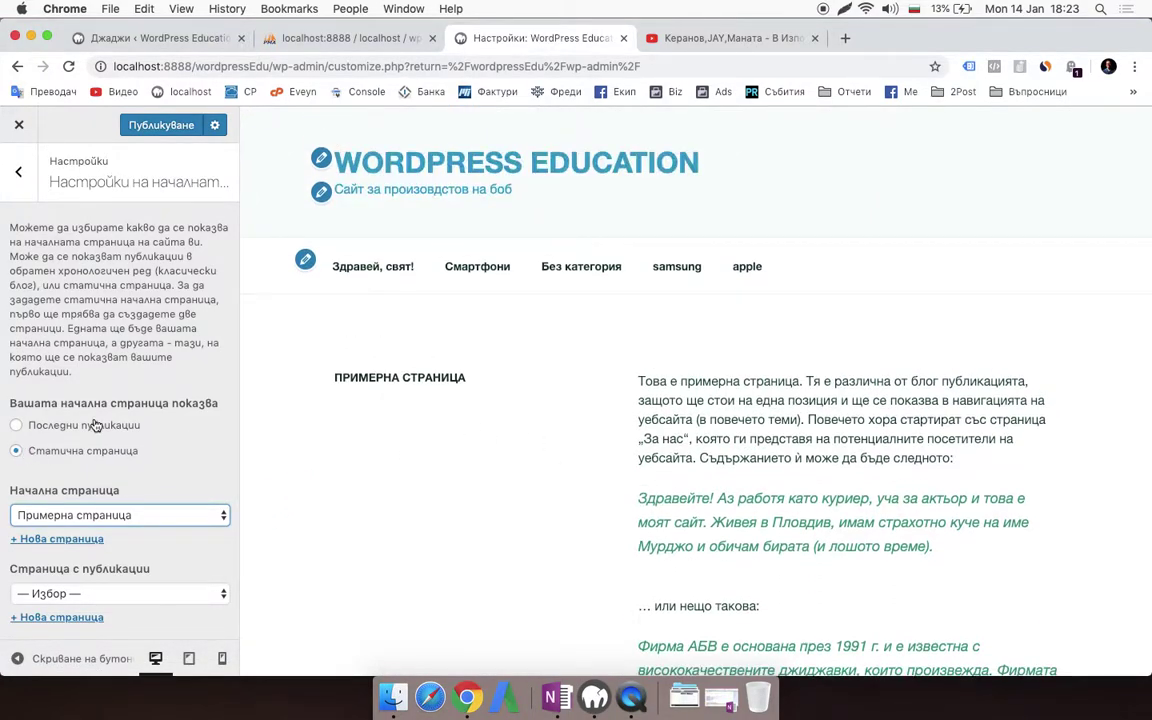
Step: In the site identity settings, correct the tagline to "Сайт за производство на боб" and publish the change
click(18, 172)
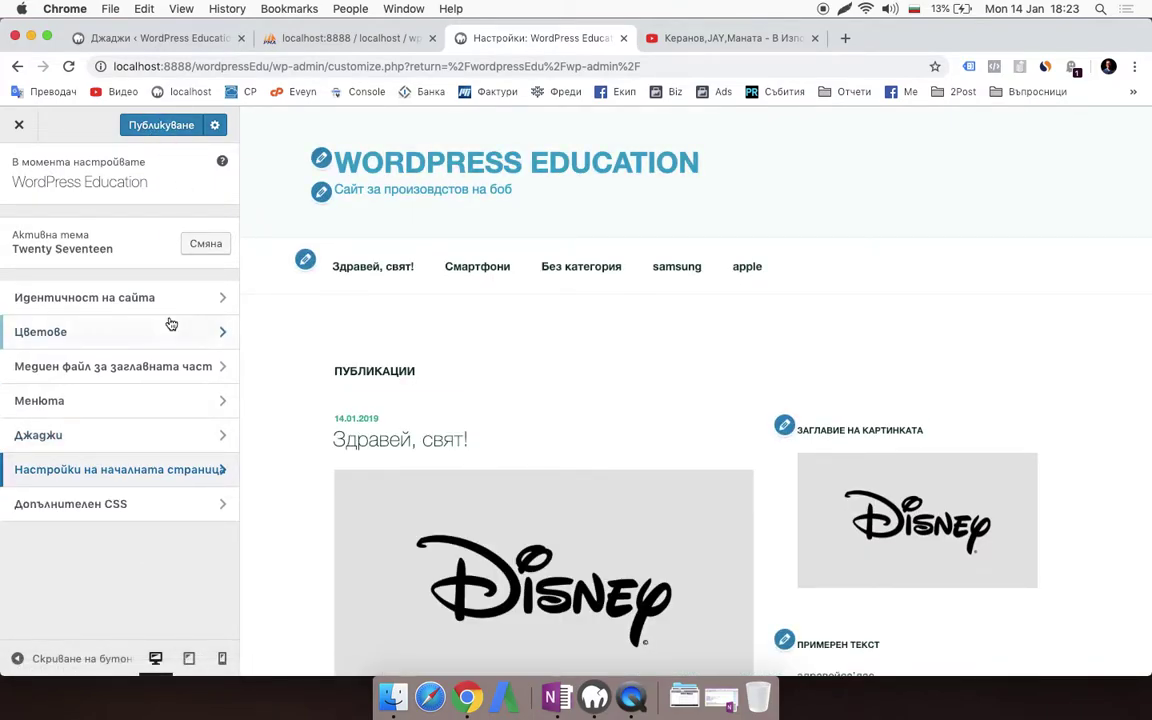
click(88, 302)
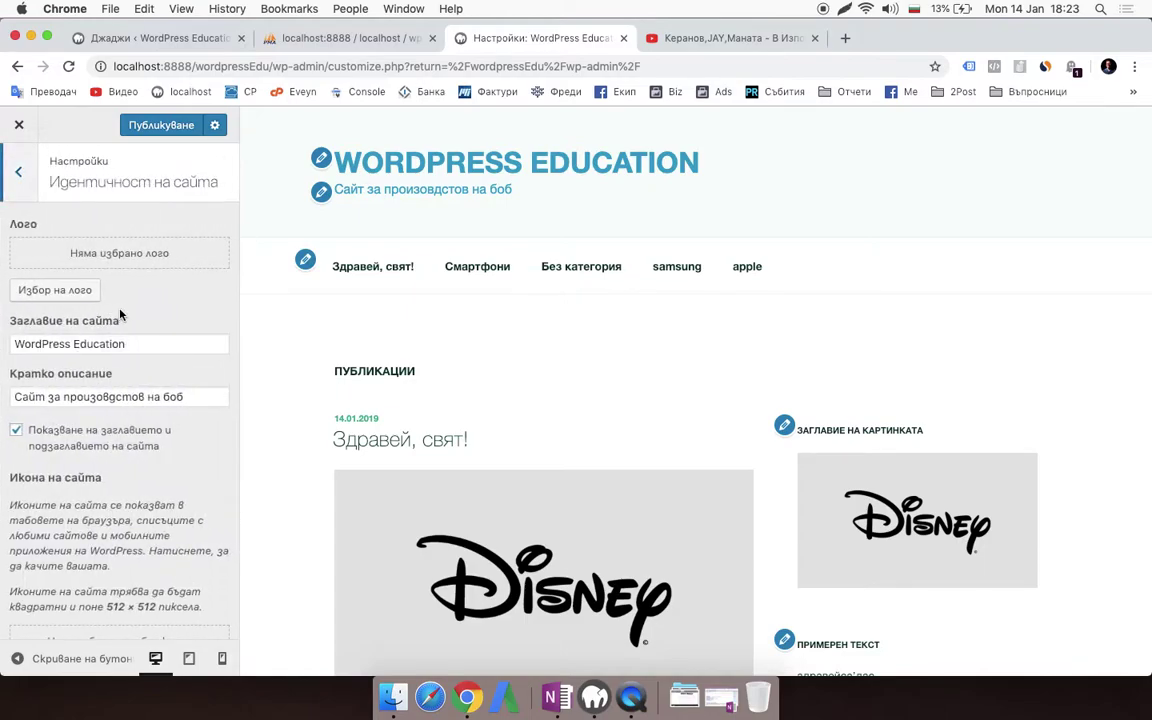
double_click(124, 397)
text(производст)
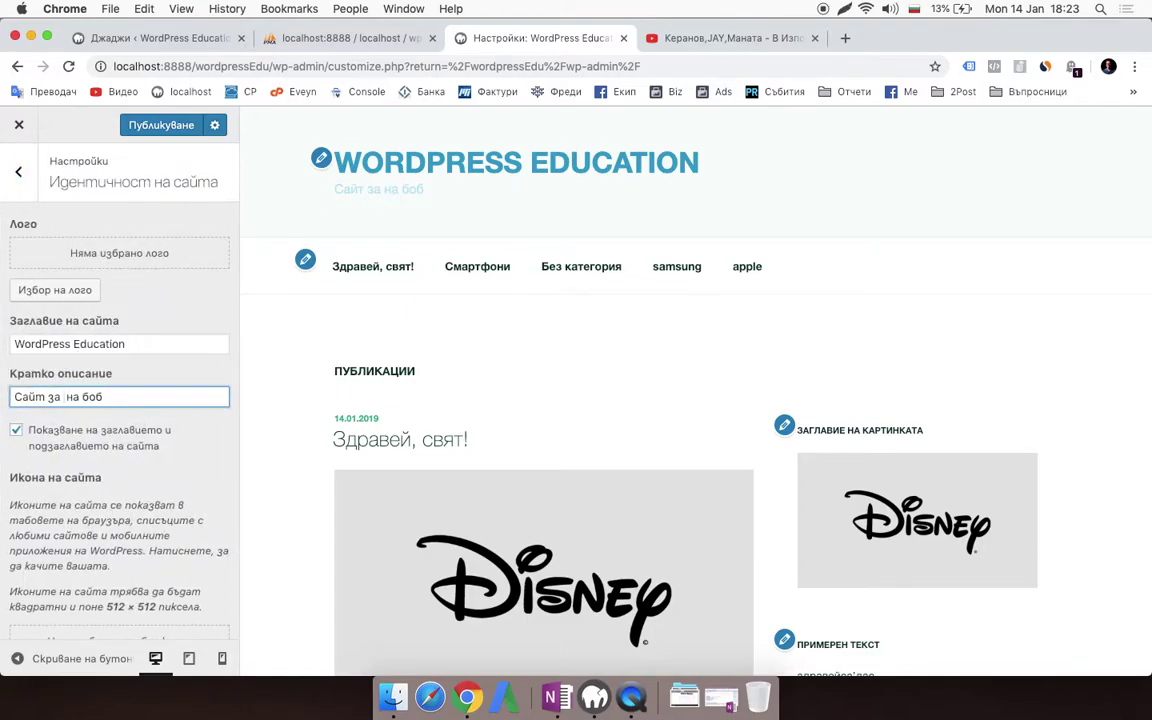
text(во)
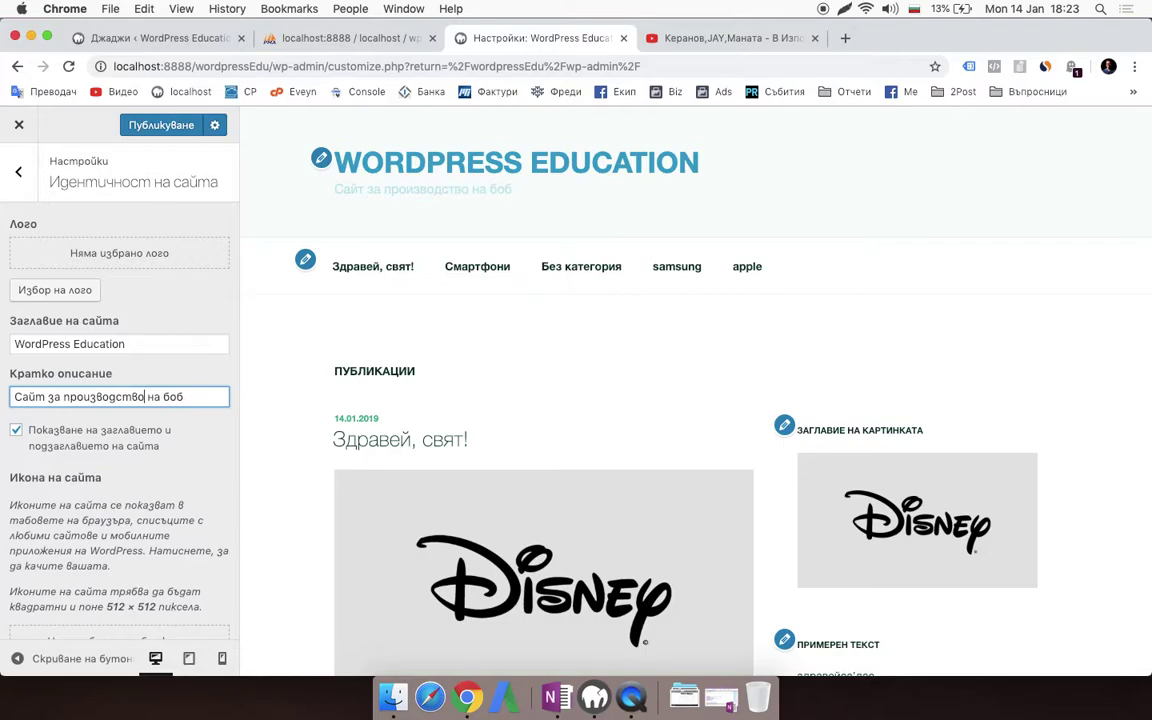
click(167, 131)
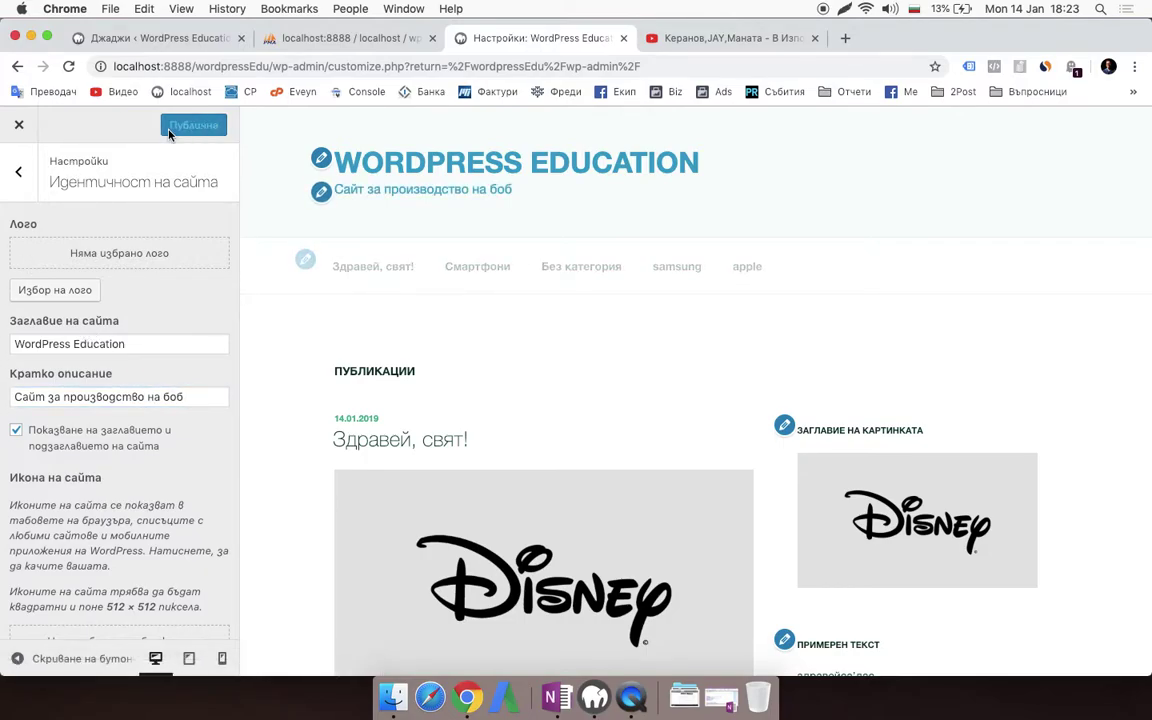
Step: Change the site title to "Научи се да произвеждаш БОБ", publish it, and return to the customizer overview
triple_click(132, 343)
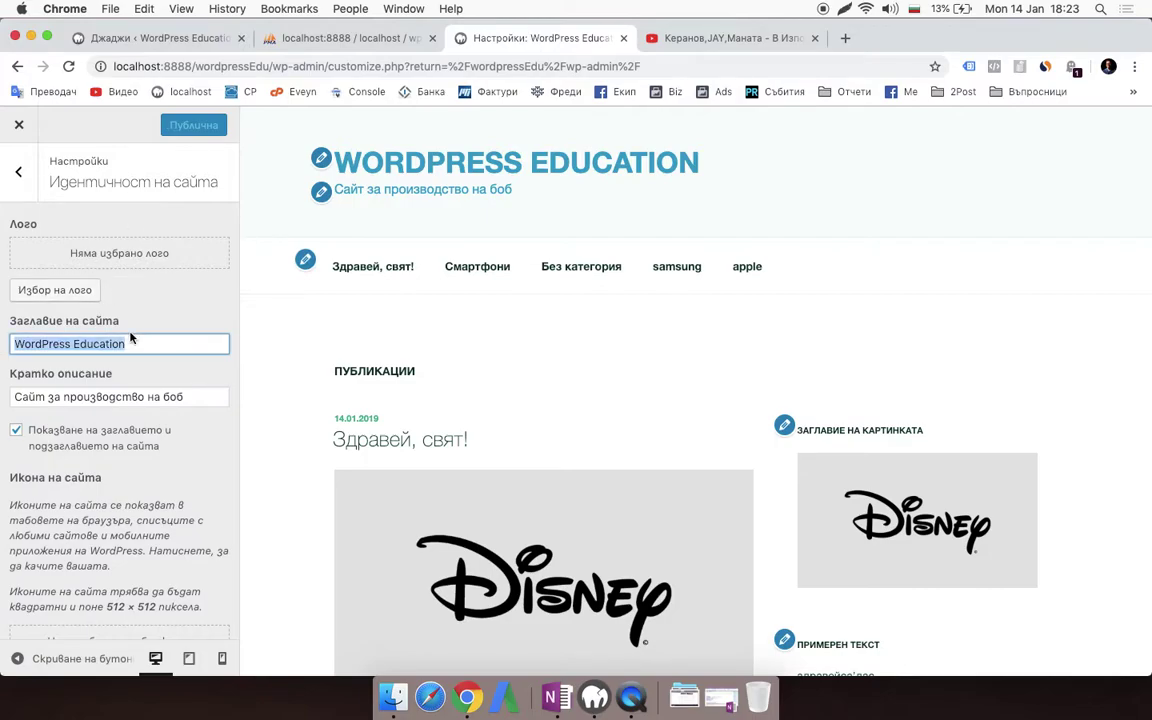
text(Начу)
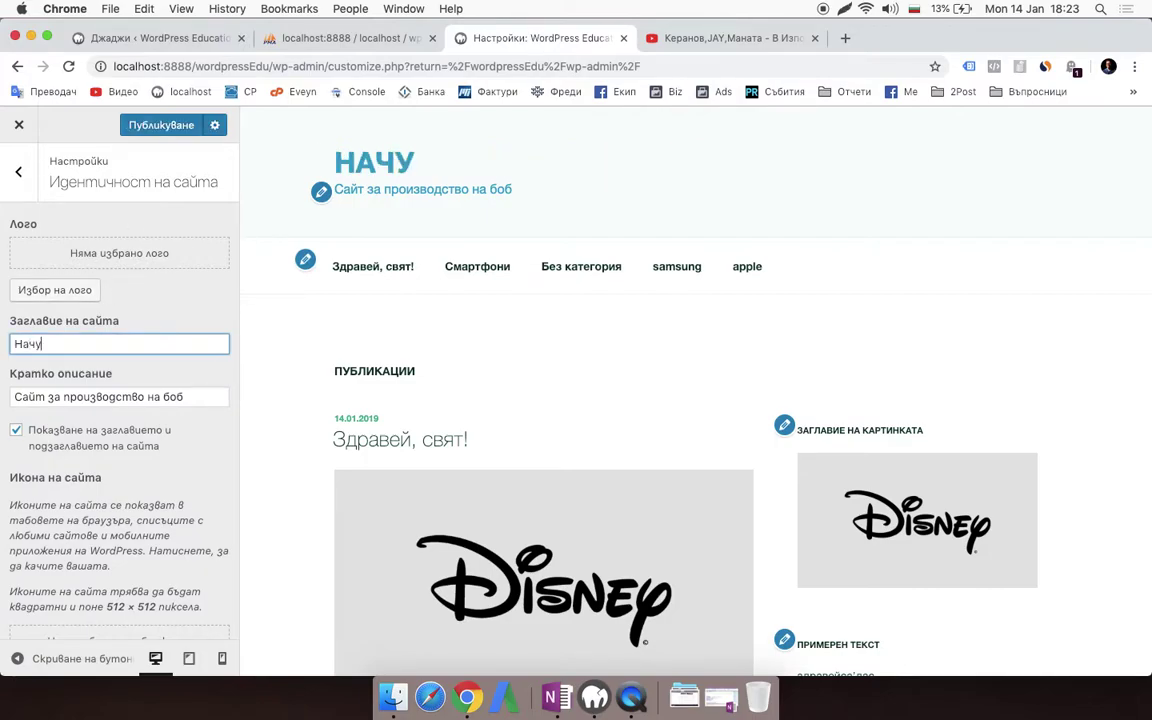
key(BackSpace)
key(BackSpace)
text(учи се да )
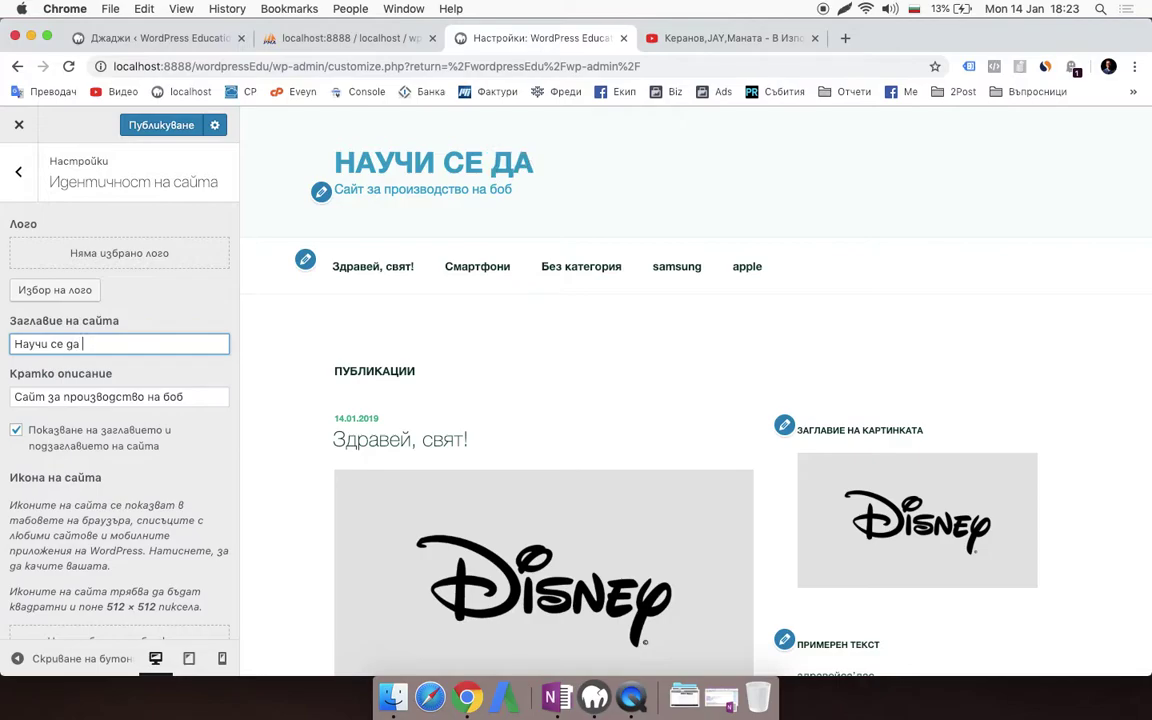
text(проаи)
key(BackSpace)
key(BackSpace)
text(из)
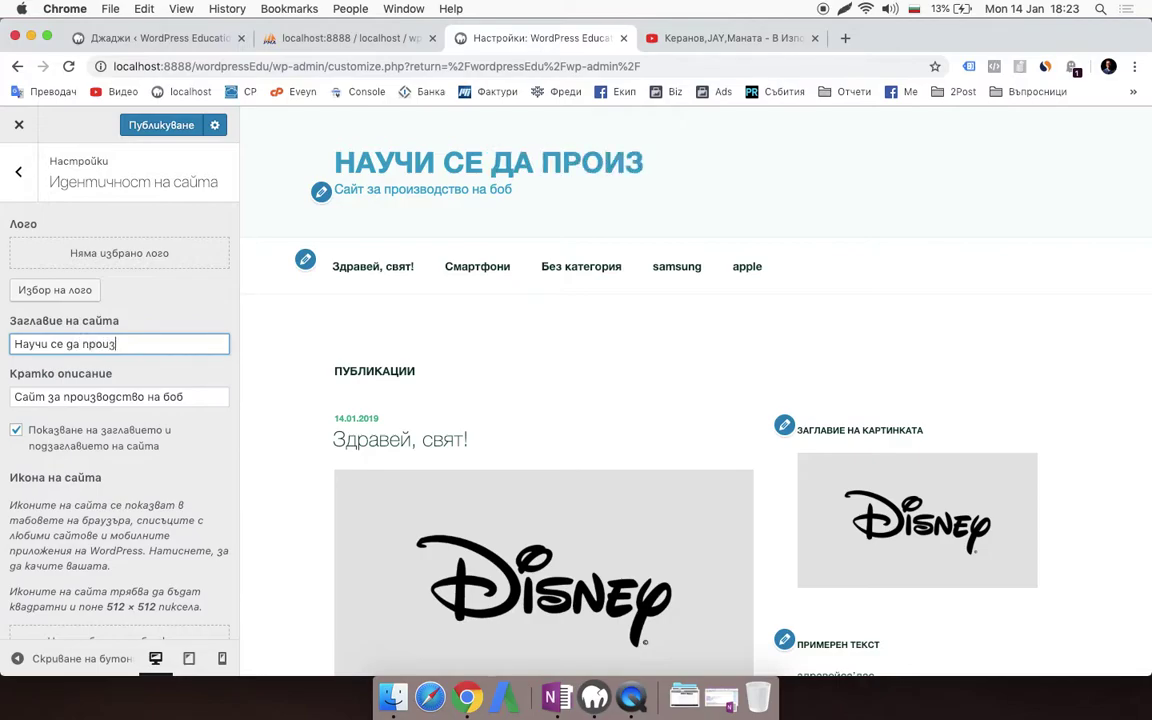
text(вежда)
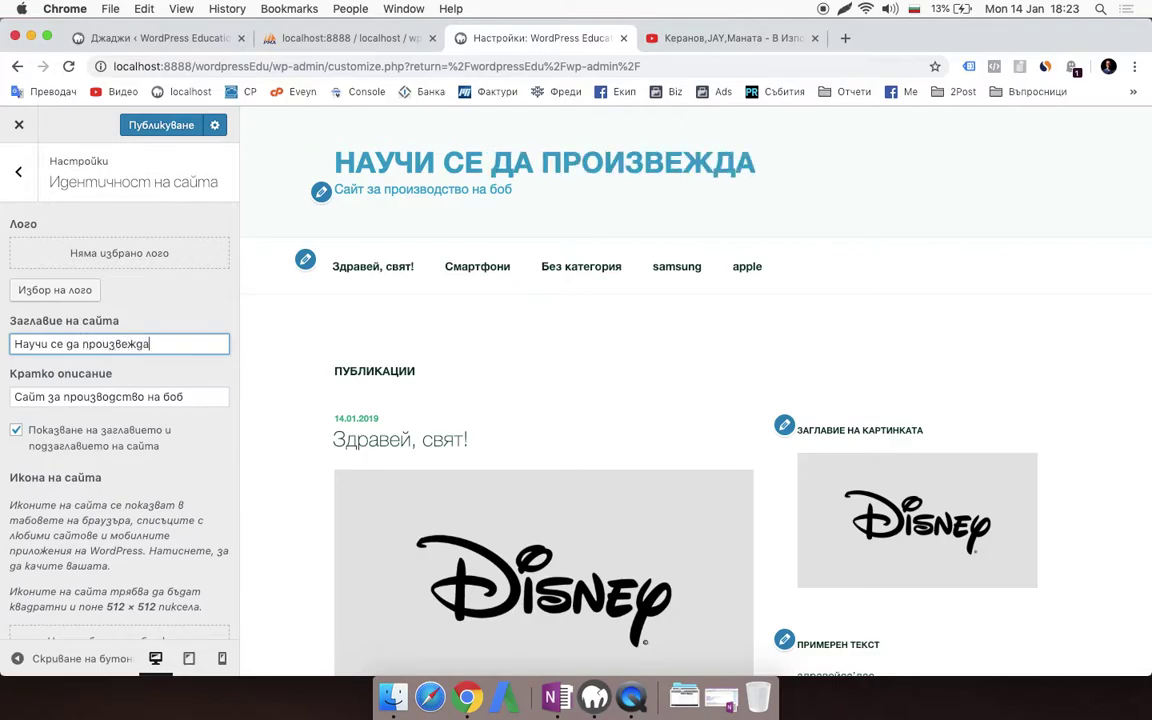
text(ш БОБ)
click(150, 125)
click(17, 169)
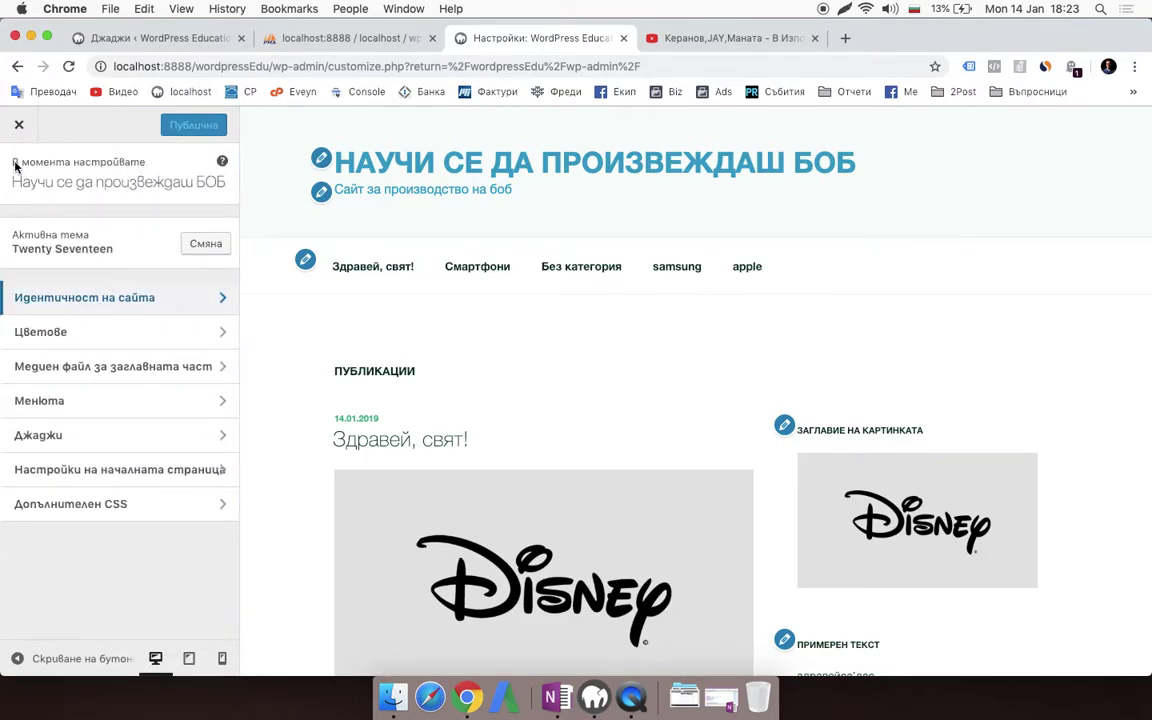
Step: Look through the homepage preview from header to footer and close the customizer
scroll(455, 476, down, 15)
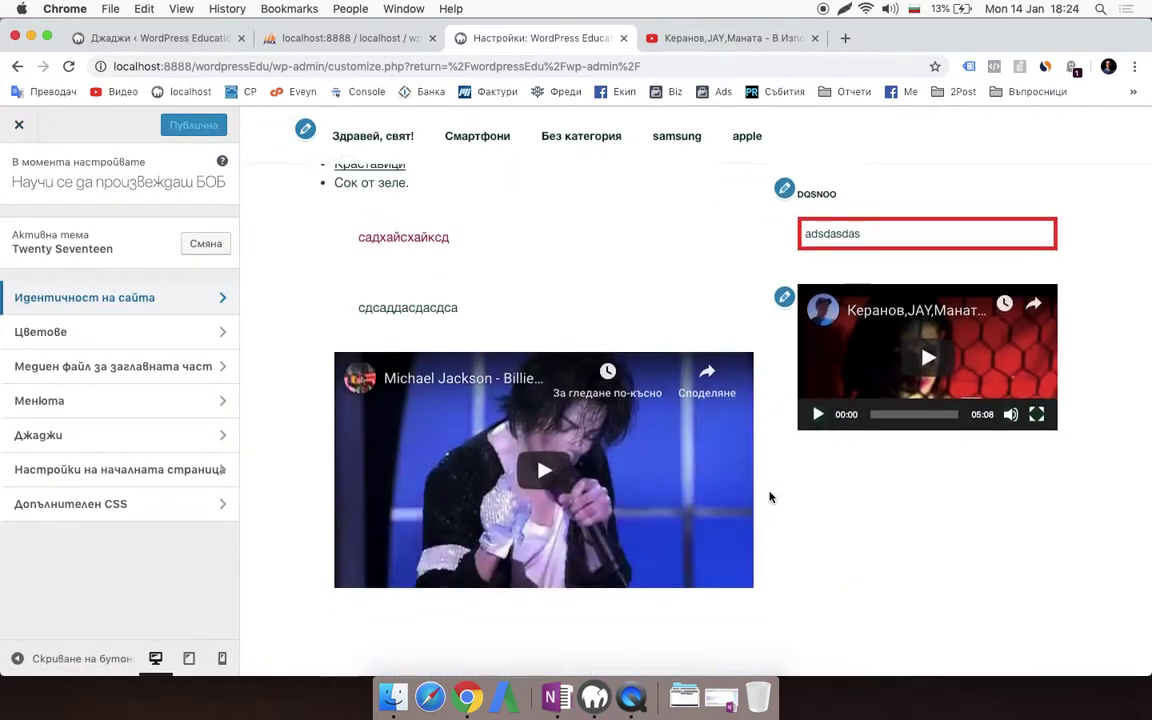
scroll(770, 497, up, 15)
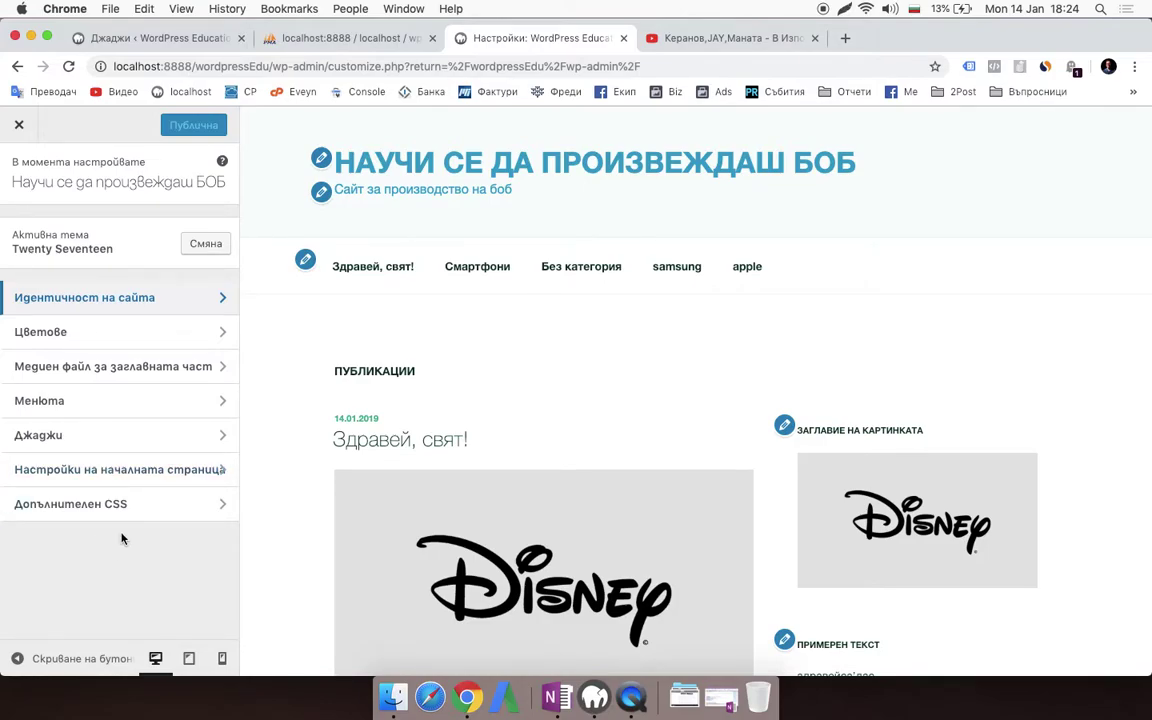
scroll(481, 399, down, 10)
scroll(480, 401, up, 3)
scroll(480, 400, up, 8)
click(18, 124)
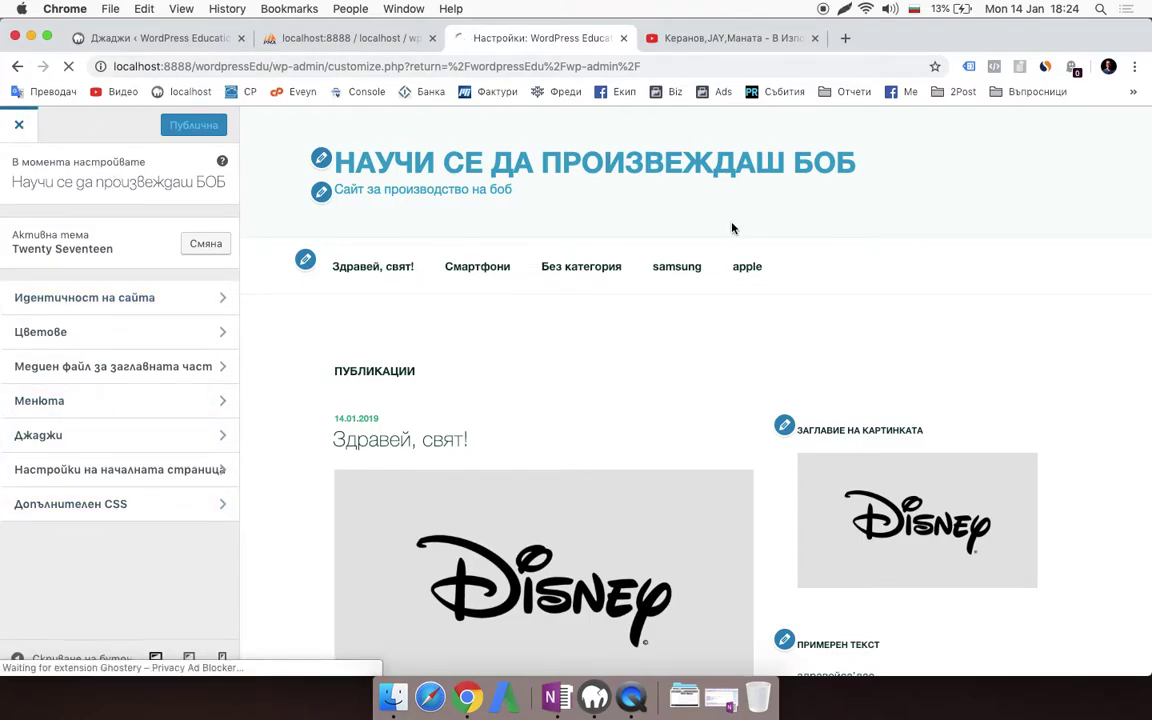